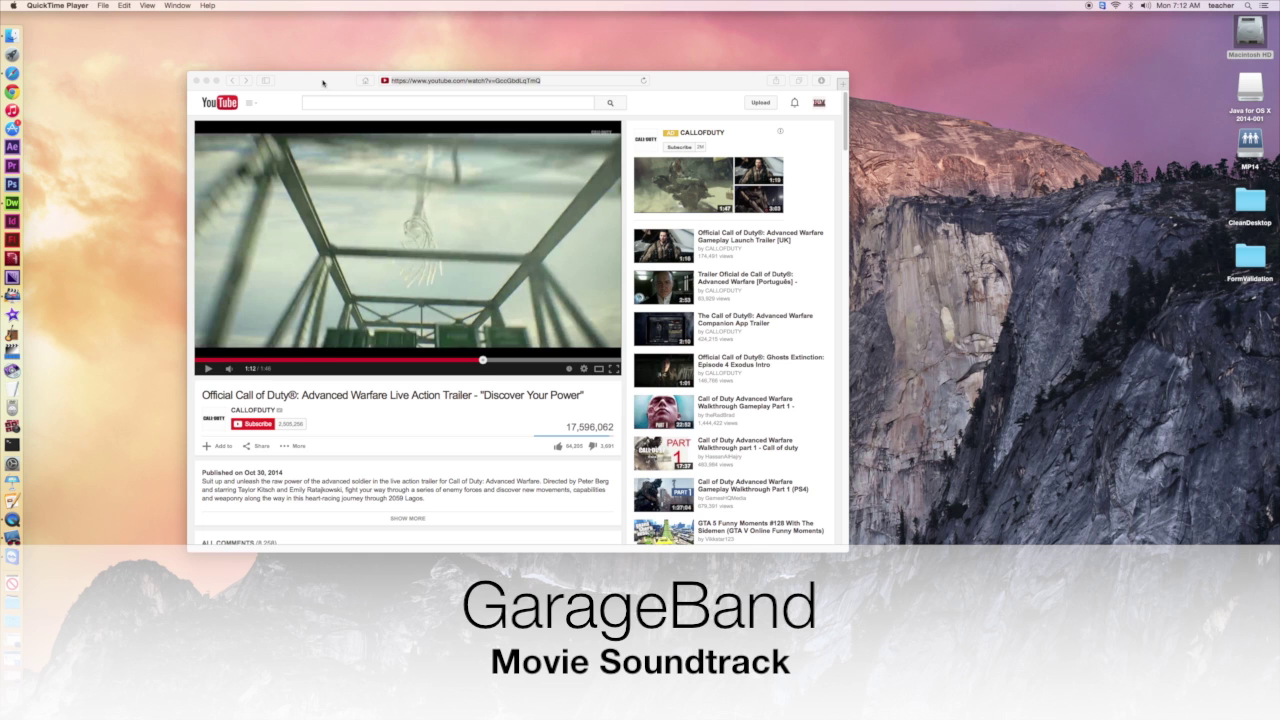
Step: Reposition the Safari trailer window and launch iSkysoft Free Video Downloader from the Dock
{"action": "left_click_drag", "start_coordinate": [322, 82], "coordinate": [318, 58]}
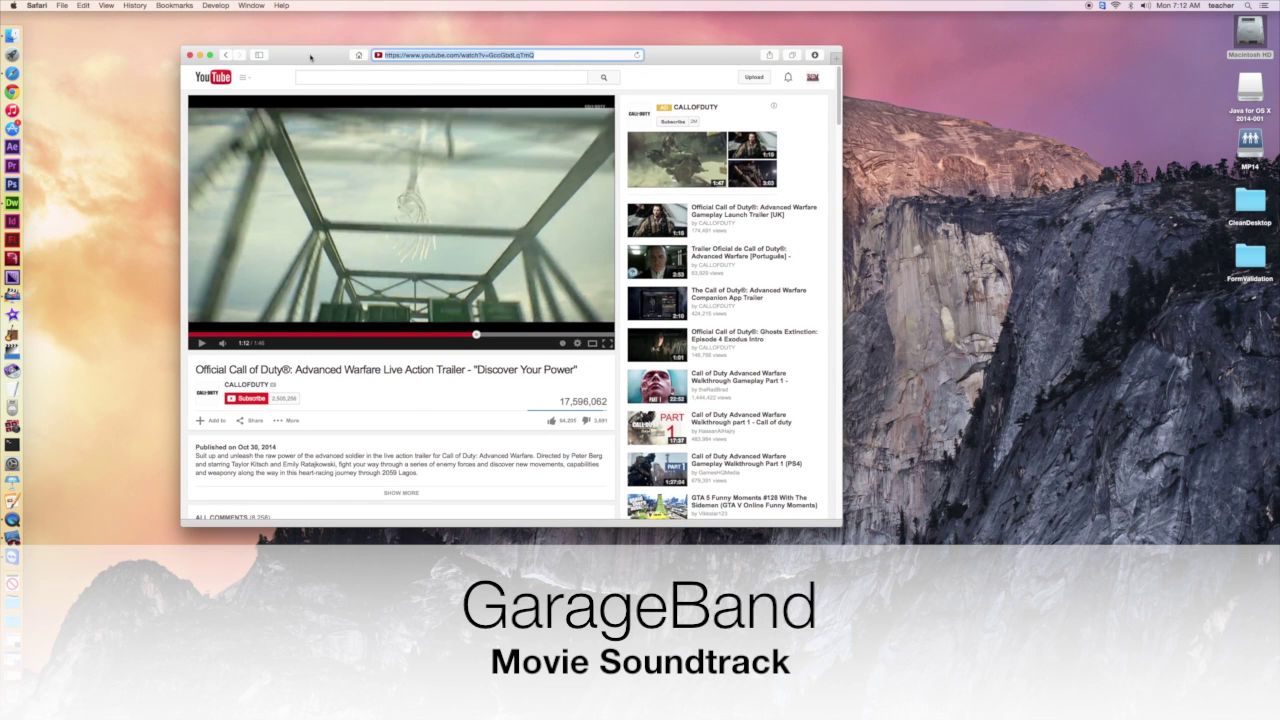
{"action": "left_click_drag", "start_coordinate": [310, 57], "coordinate": [325, 90]}
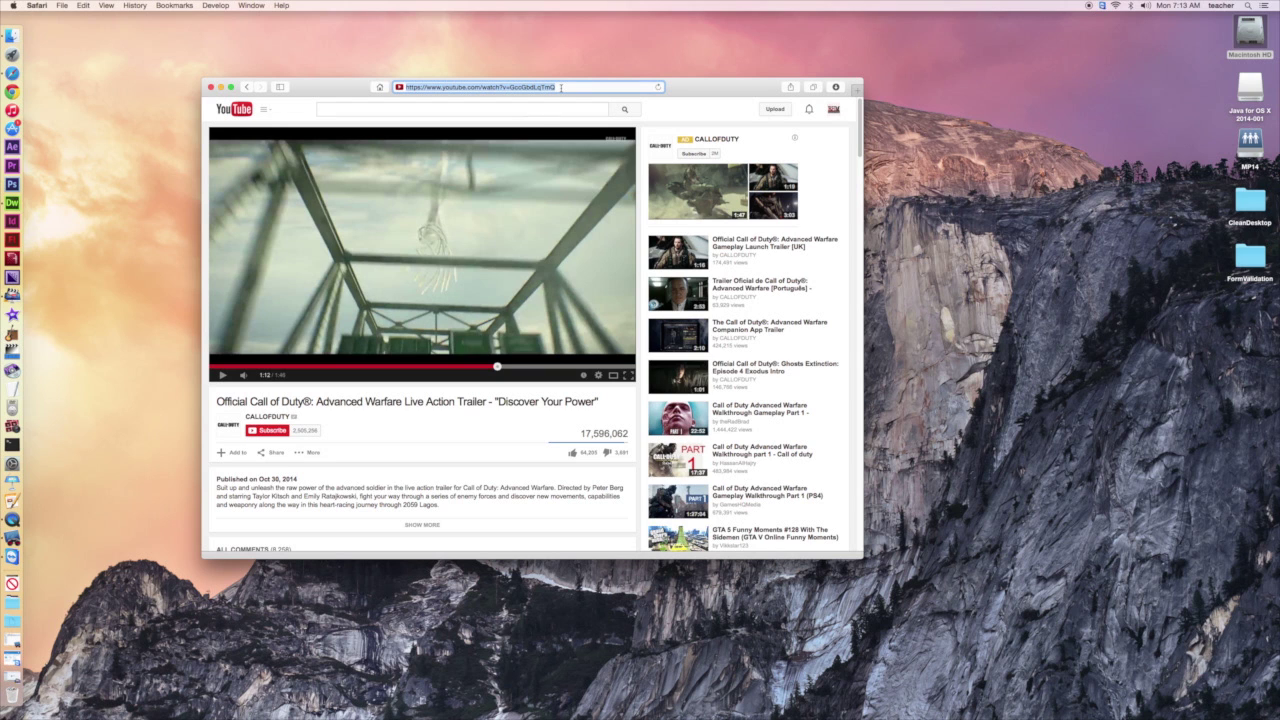
{"action": "left_click_drag", "start_coordinate": [694, 88], "coordinate": [680, 101]}
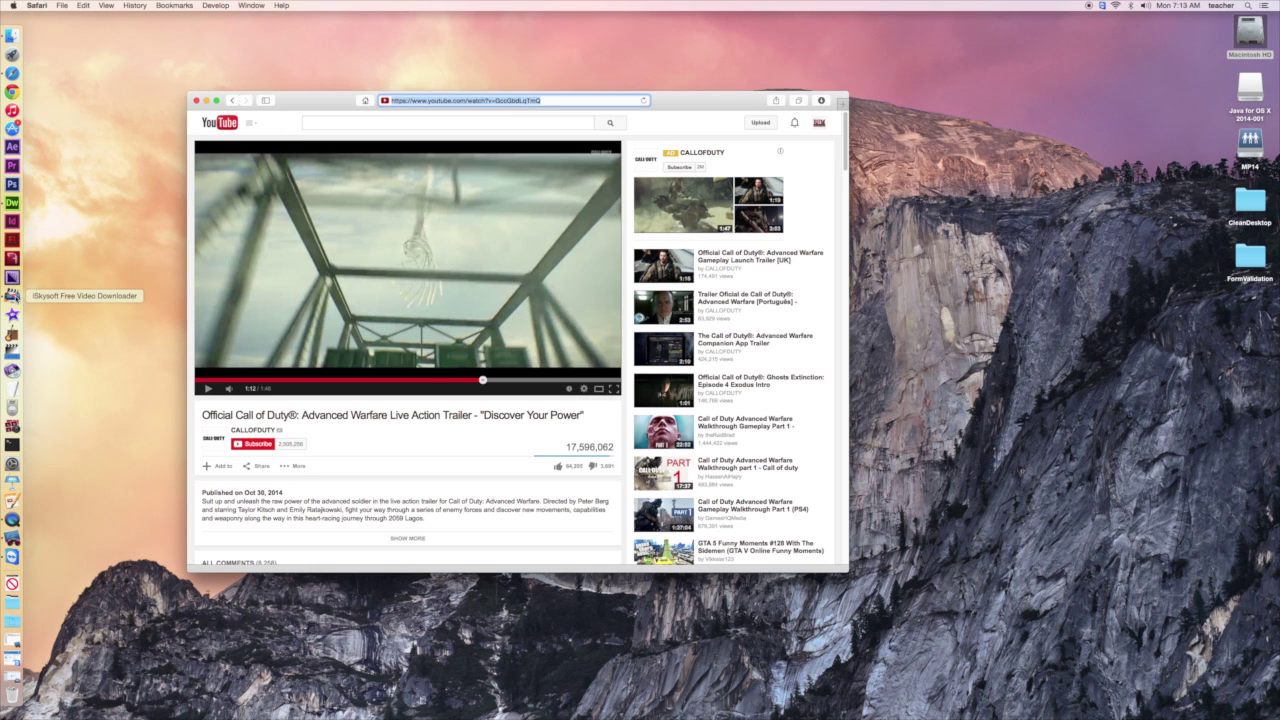
{"action": "left_click", "coordinate": [11, 296]}
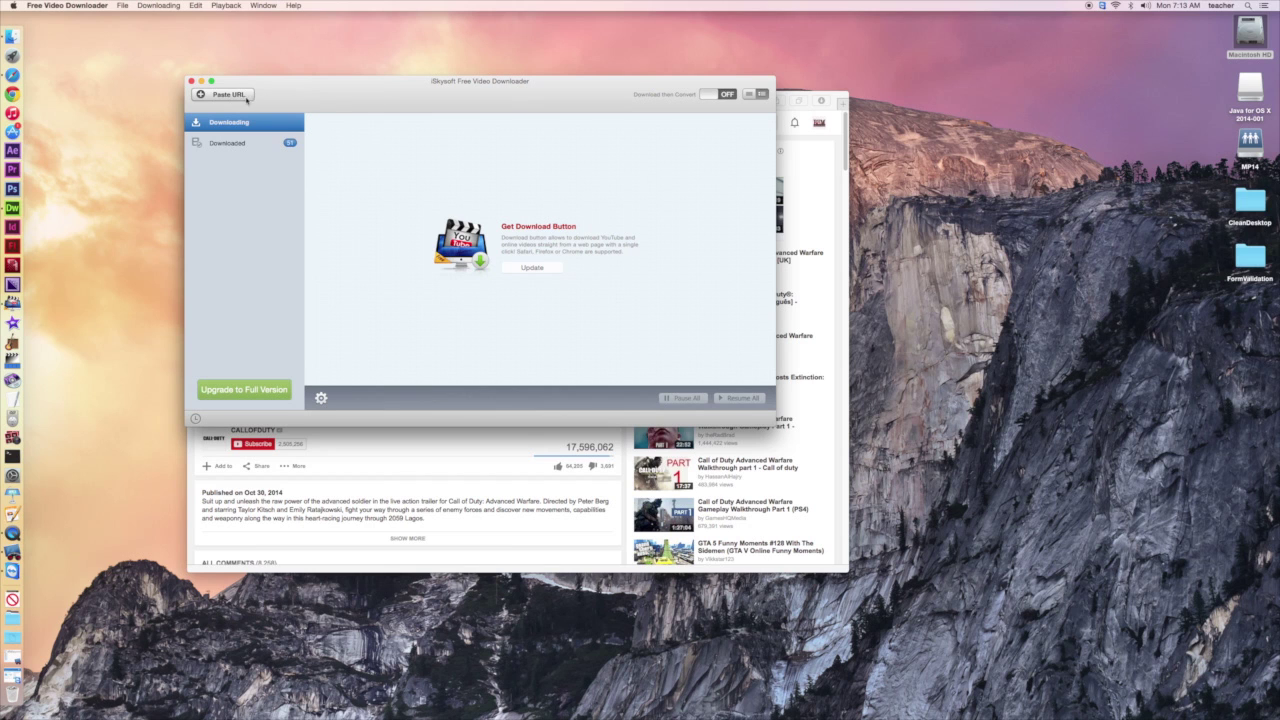
Step: Download the Advanced Warfare trailer with Paste URL and reveal the 46.5 MB MP4 in Finder
{"action": "left_click", "coordinate": [246, 97]}
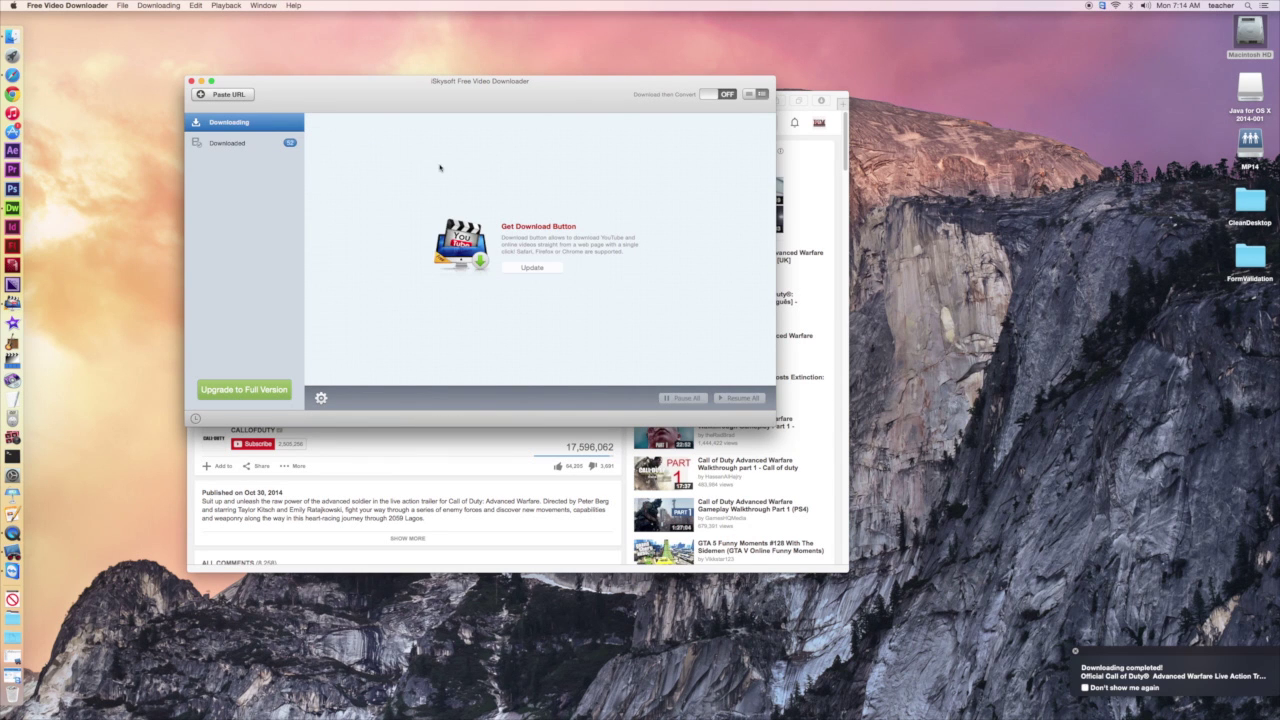
{"action": "left_click", "coordinate": [237, 144]}
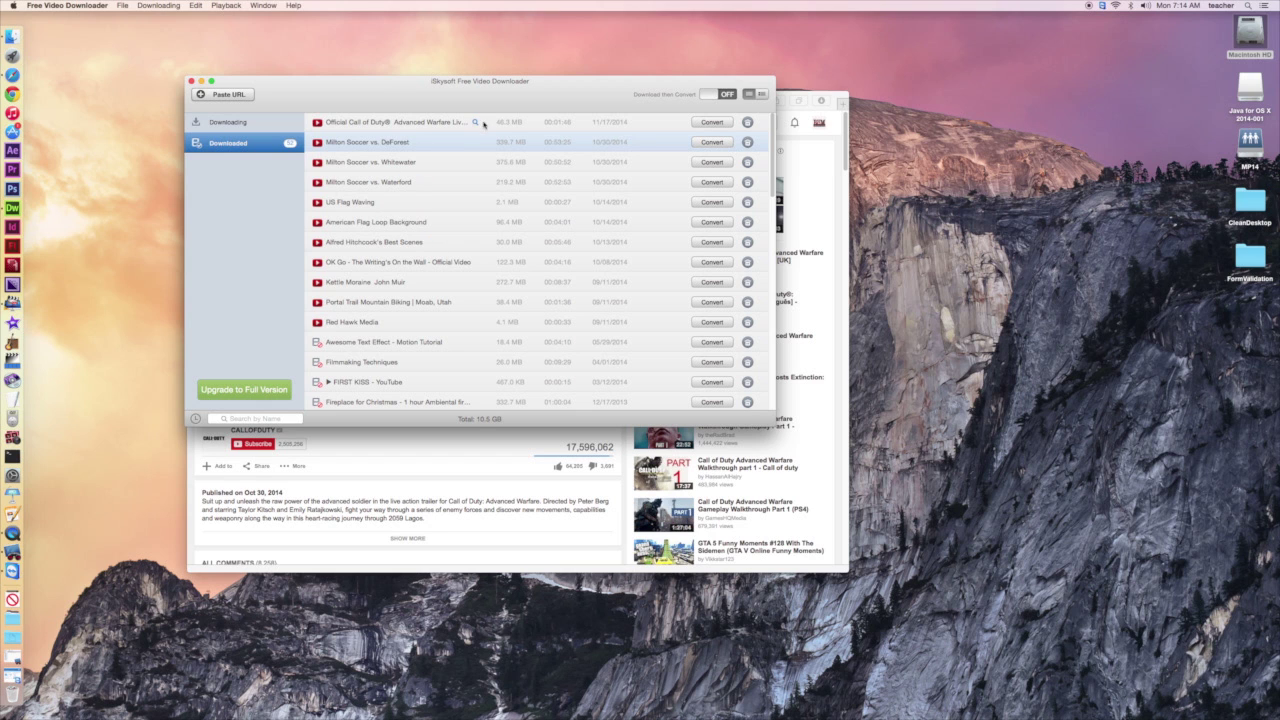
{"action": "left_click", "coordinate": [650, 125]}
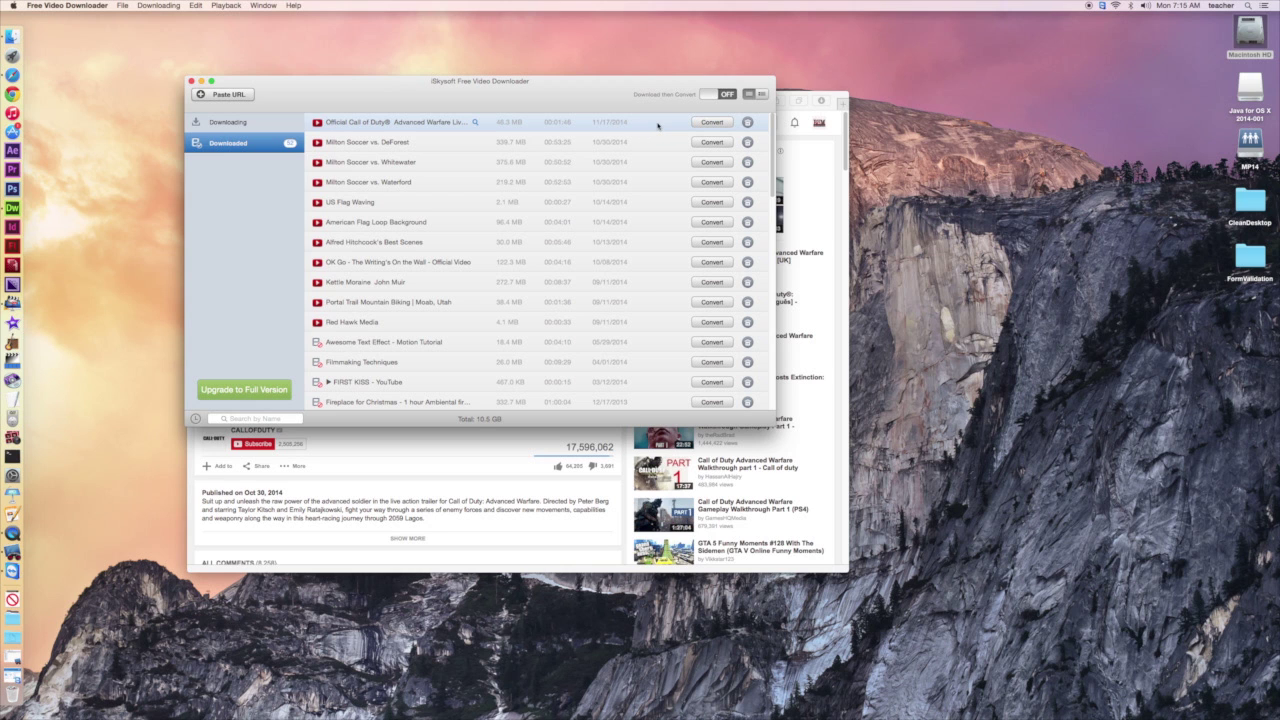
{"action": "right_click", "coordinate": [657, 125]}
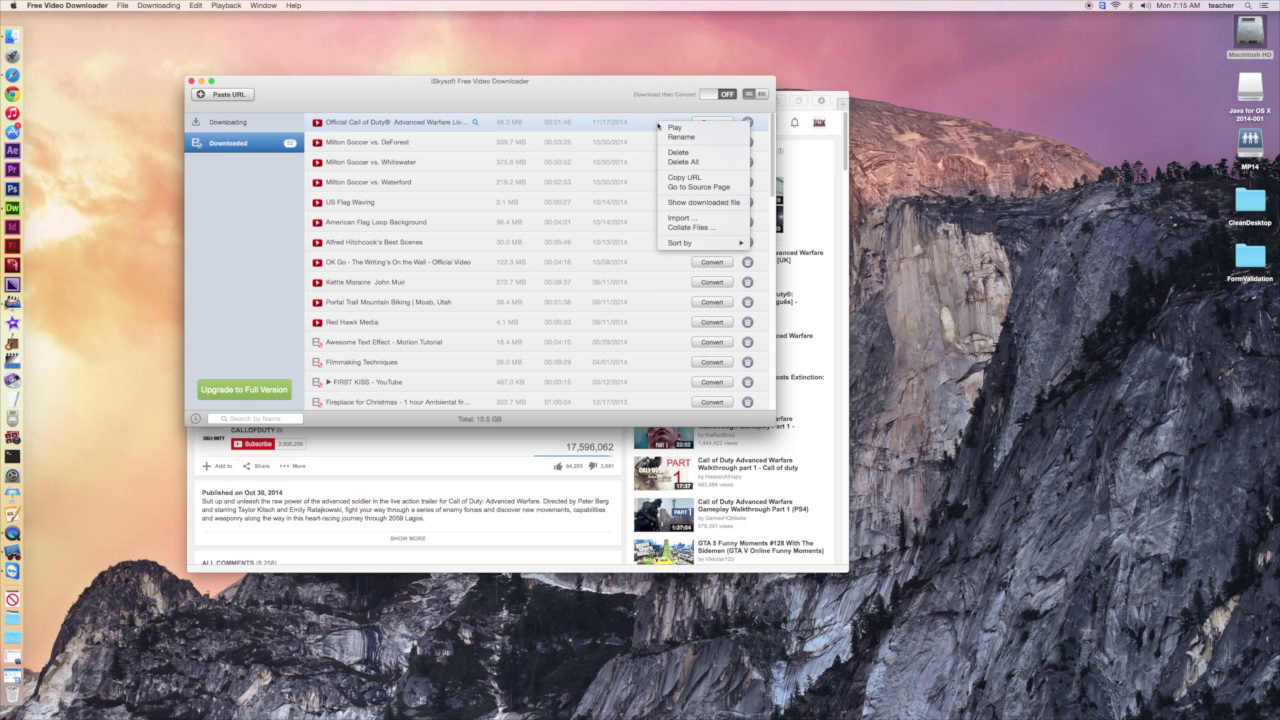
{"action": "left_click", "coordinate": [681, 206]}
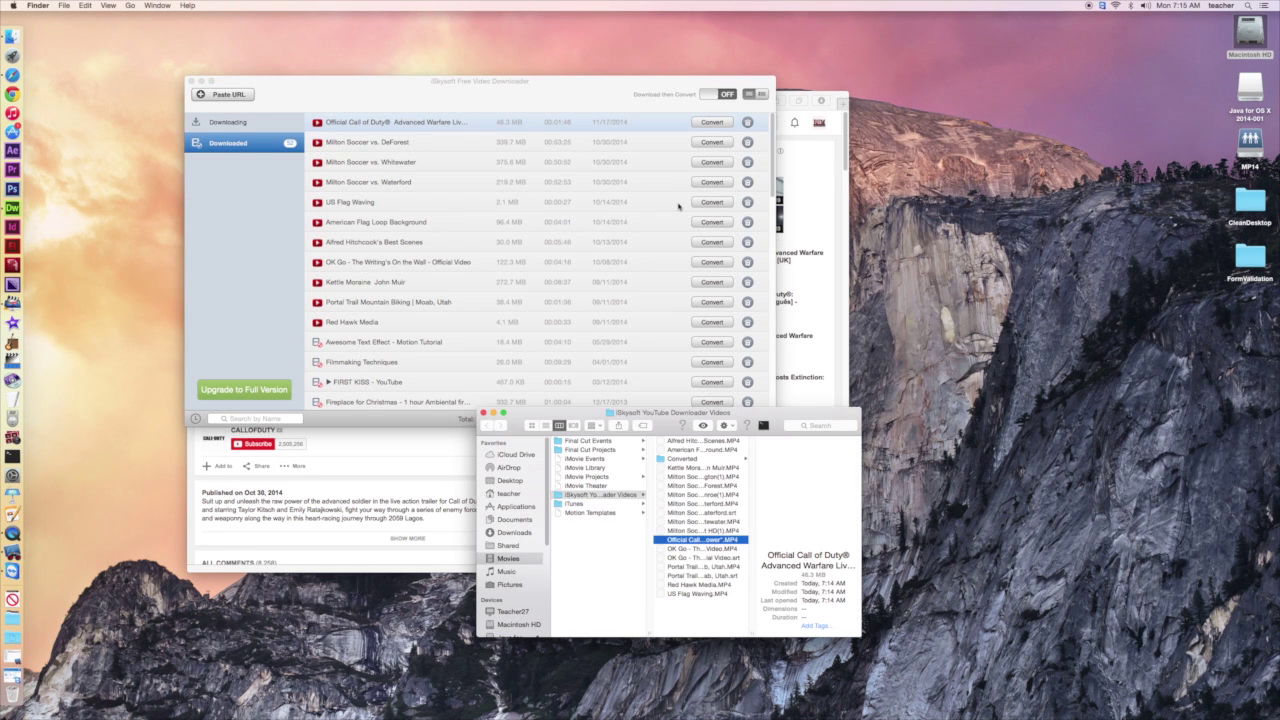
Step: Park the Finder window at the lower right, close the downloader and Safari, and launch GarageBand
{"action": "left_click_drag", "start_coordinate": [586, 417], "coordinate": [475, 129]}
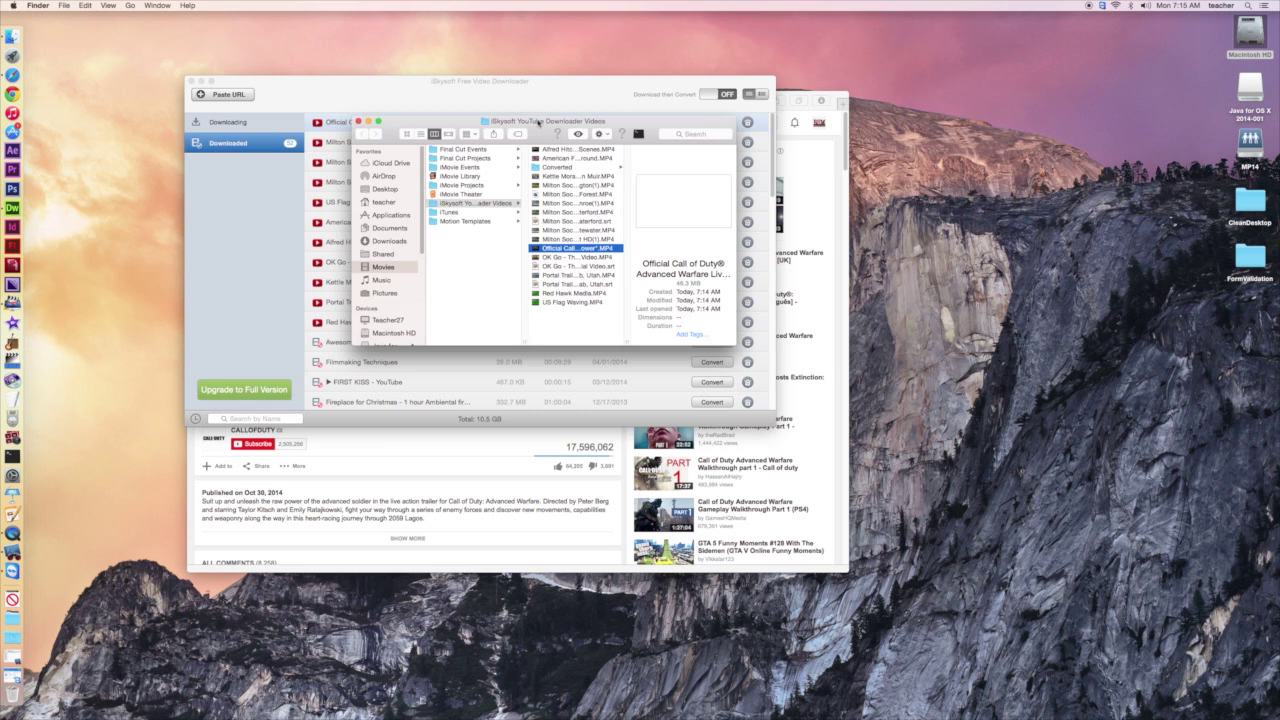
{"action": "left_click_drag", "start_coordinate": [538, 131], "coordinate": [1078, 323]}
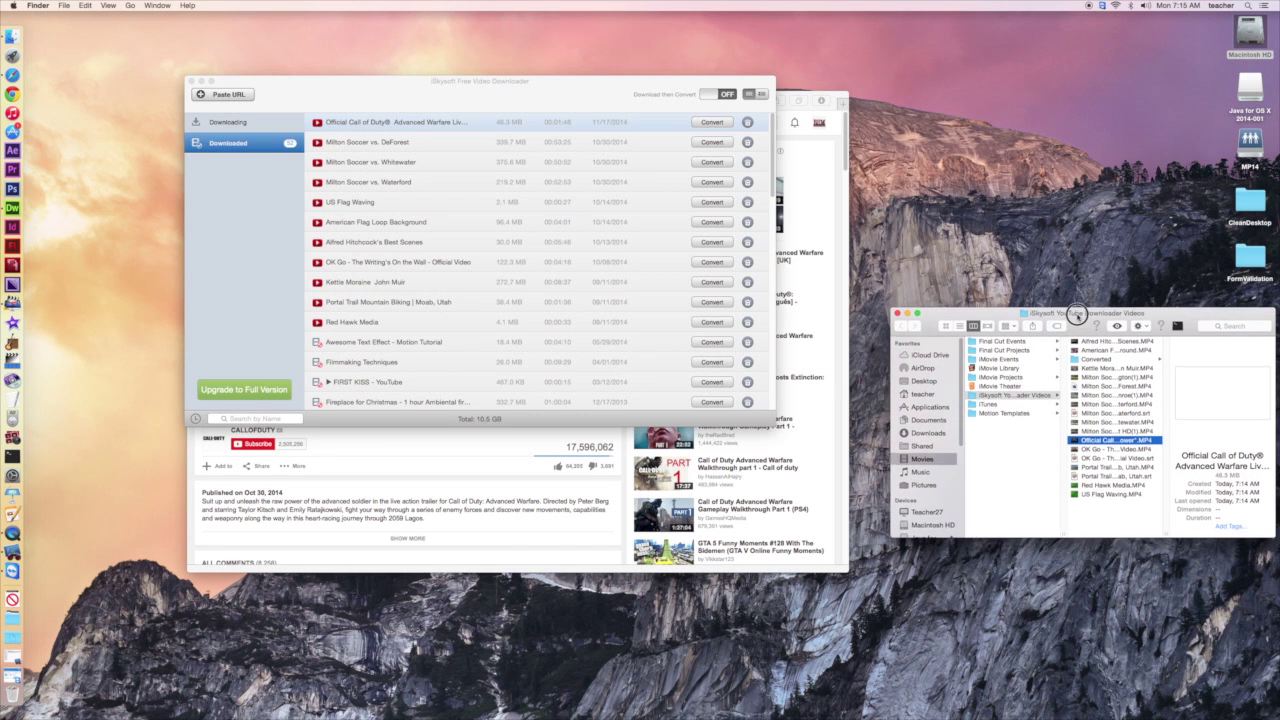
{"action": "left_click", "coordinate": [189, 80]}
{"action": "left_click", "coordinate": [196, 101]}
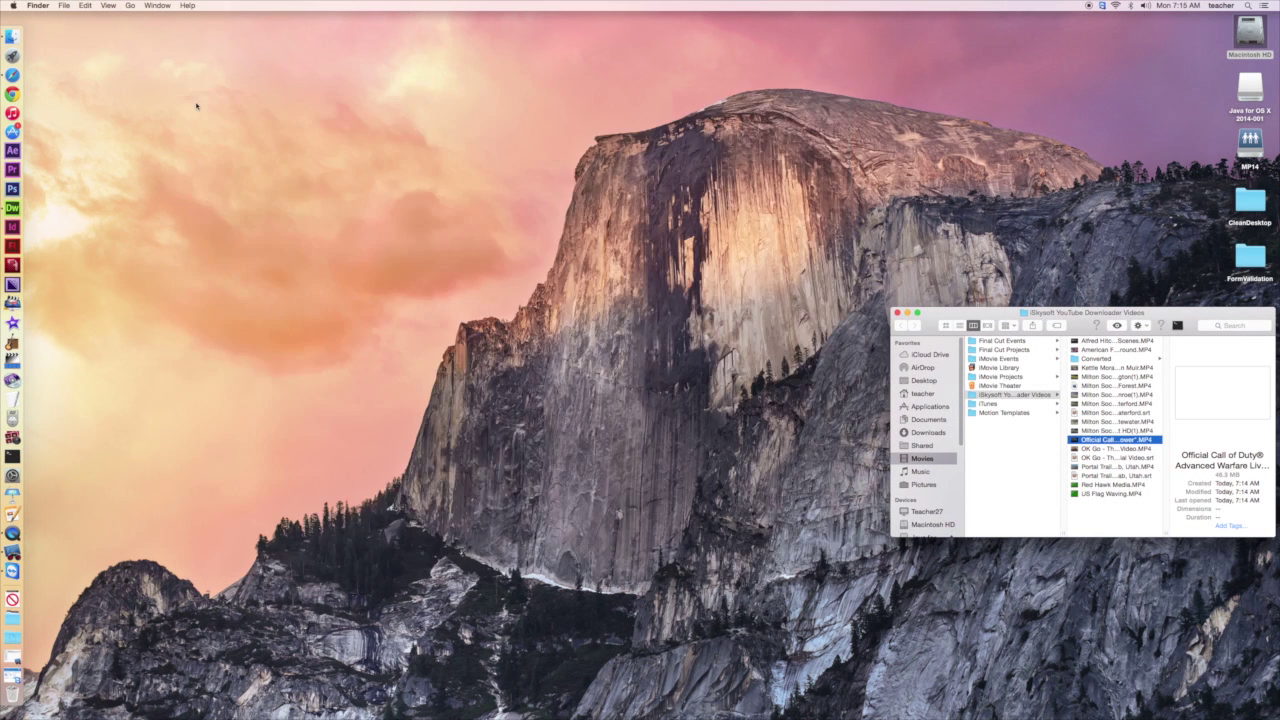
{"action": "left_click", "coordinate": [12, 342]}
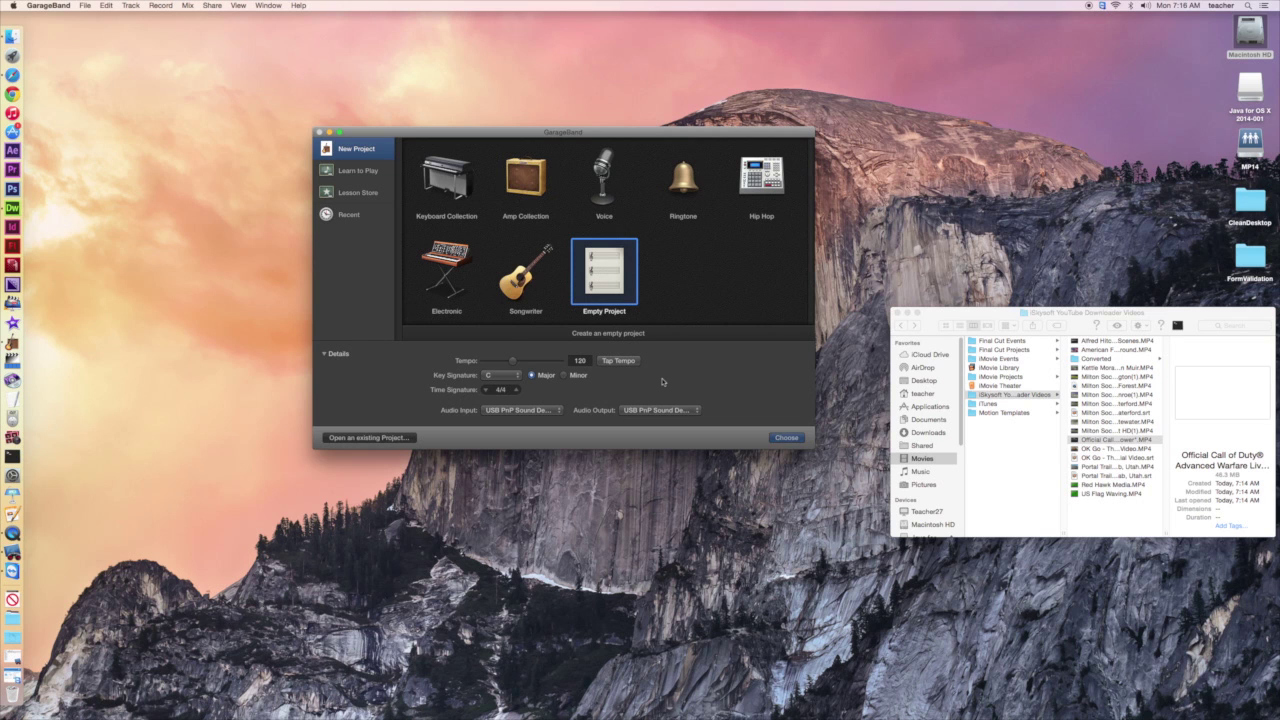
Step: Create an Empty Project with a single Audio track and hide the library
{"action": "left_click", "coordinate": [786, 438]}
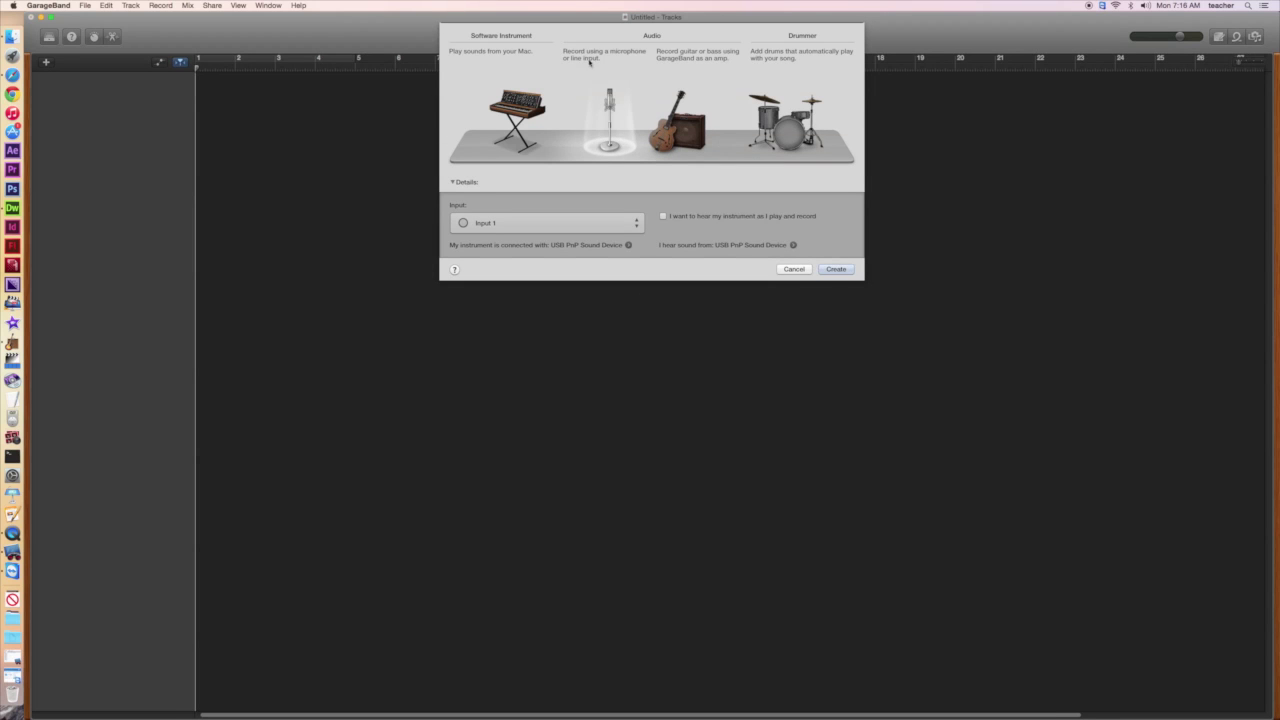
{"action": "left_click", "coordinate": [846, 269]}
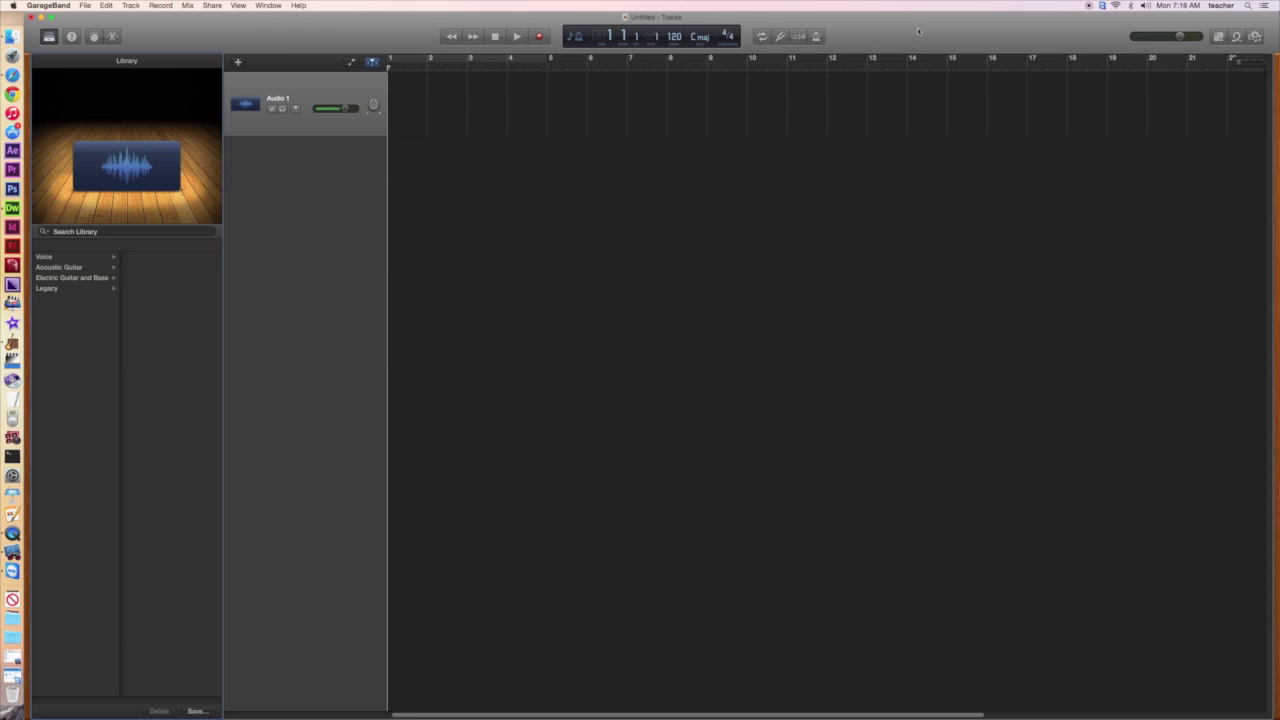
{"action": "key", "text": "y"}
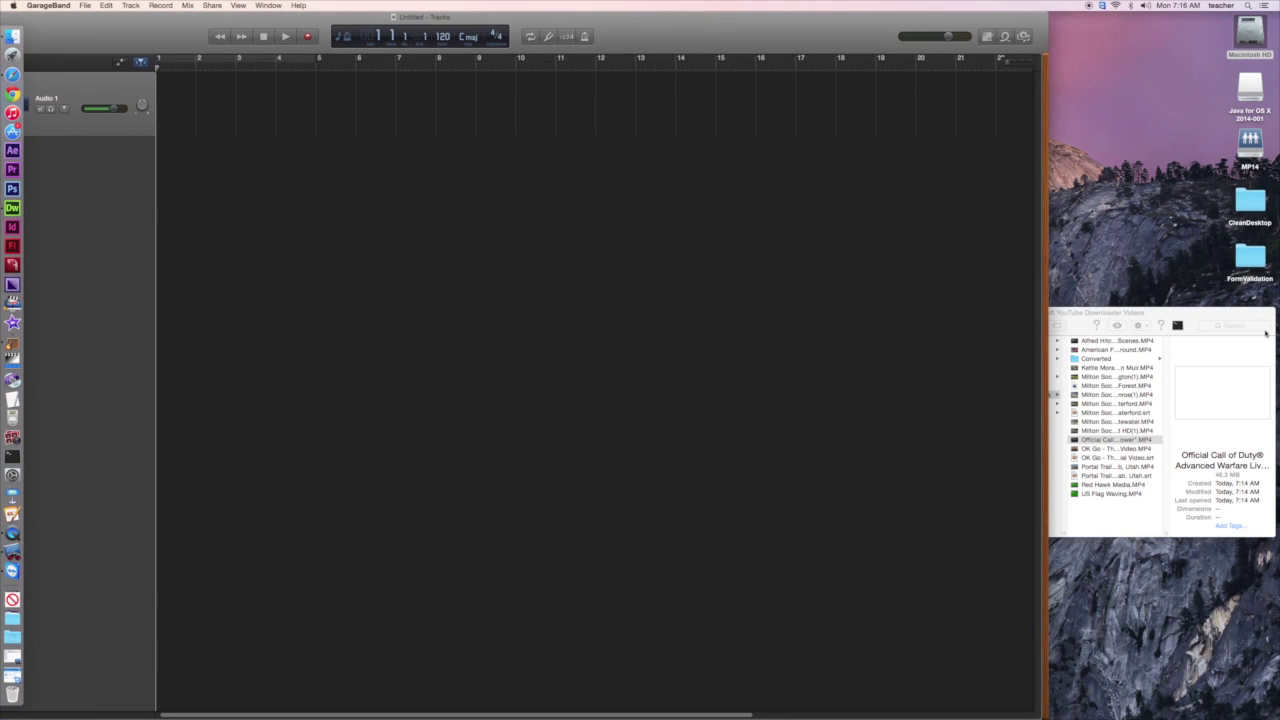
Step: Drag the trailer MP4 from Finder into the track area and close the movie preview
{"action": "left_click", "coordinate": [1119, 441]}
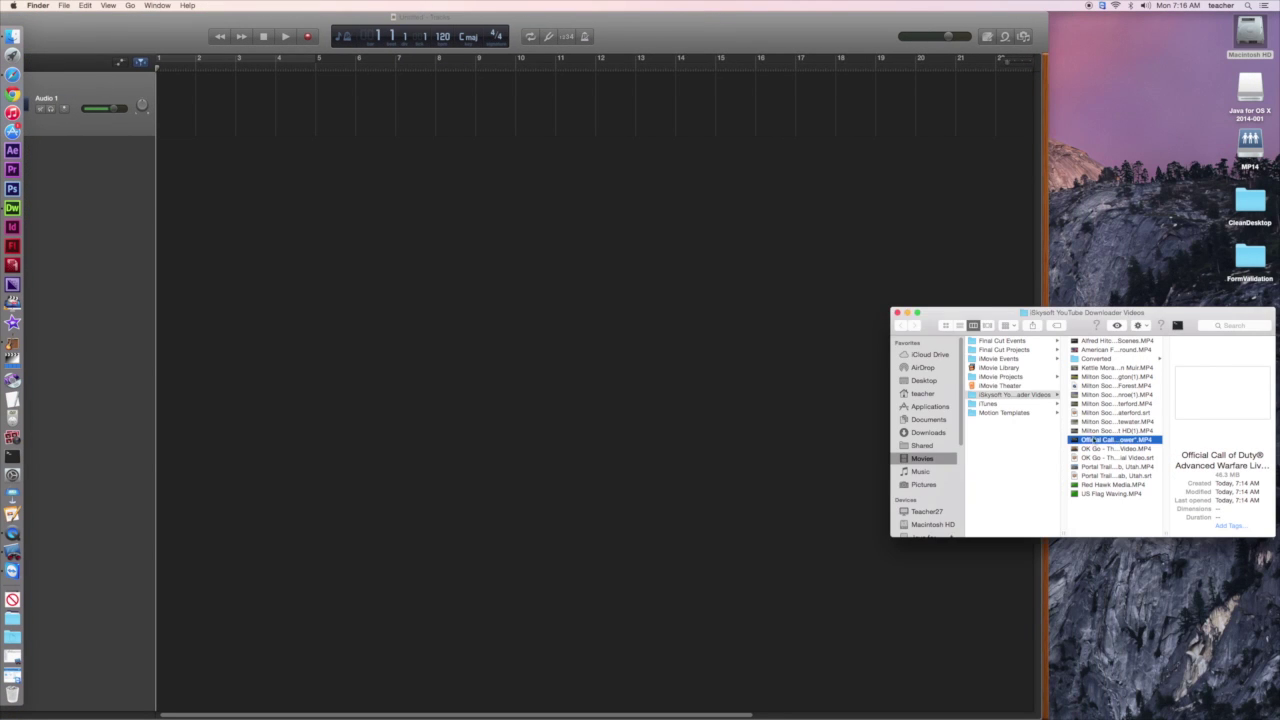
{"action": "left_click", "coordinate": [1096, 441]}
{"action": "left_click_drag", "start_coordinate": [1096, 441], "coordinate": [347, 111]}
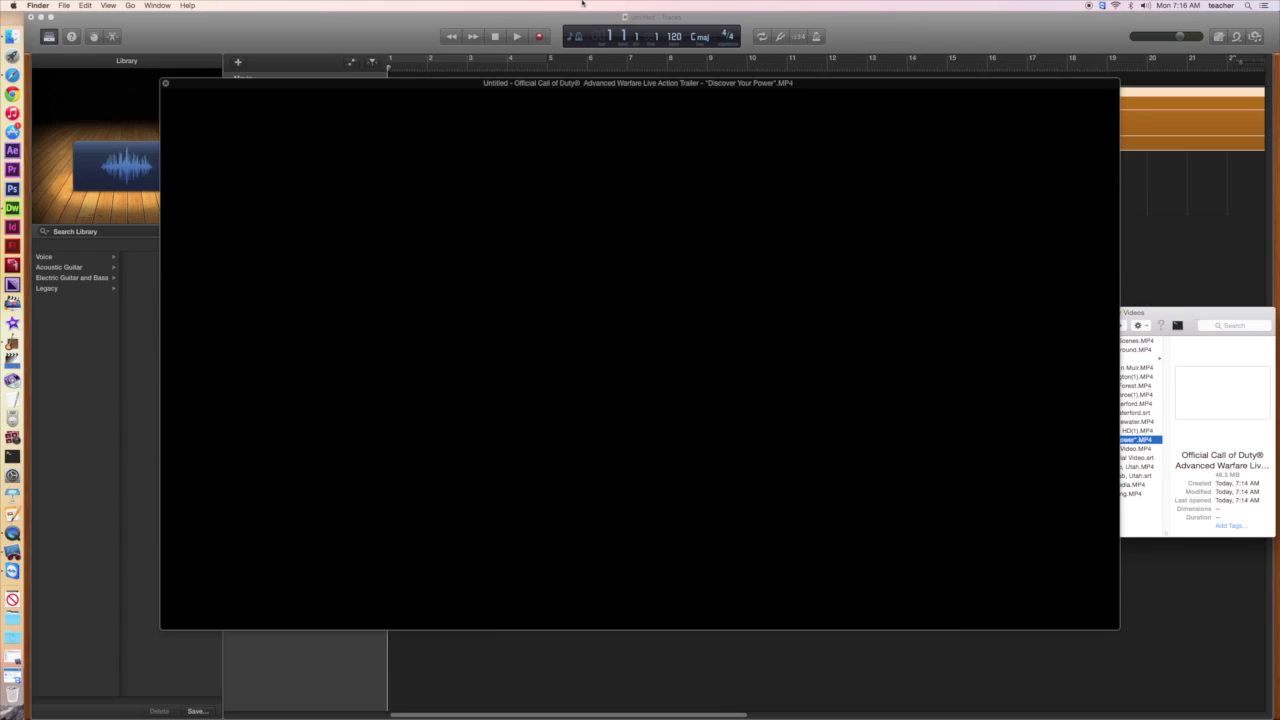
{"action": "left_click_drag", "start_coordinate": [269, 33], "coordinate": [322, 33]}
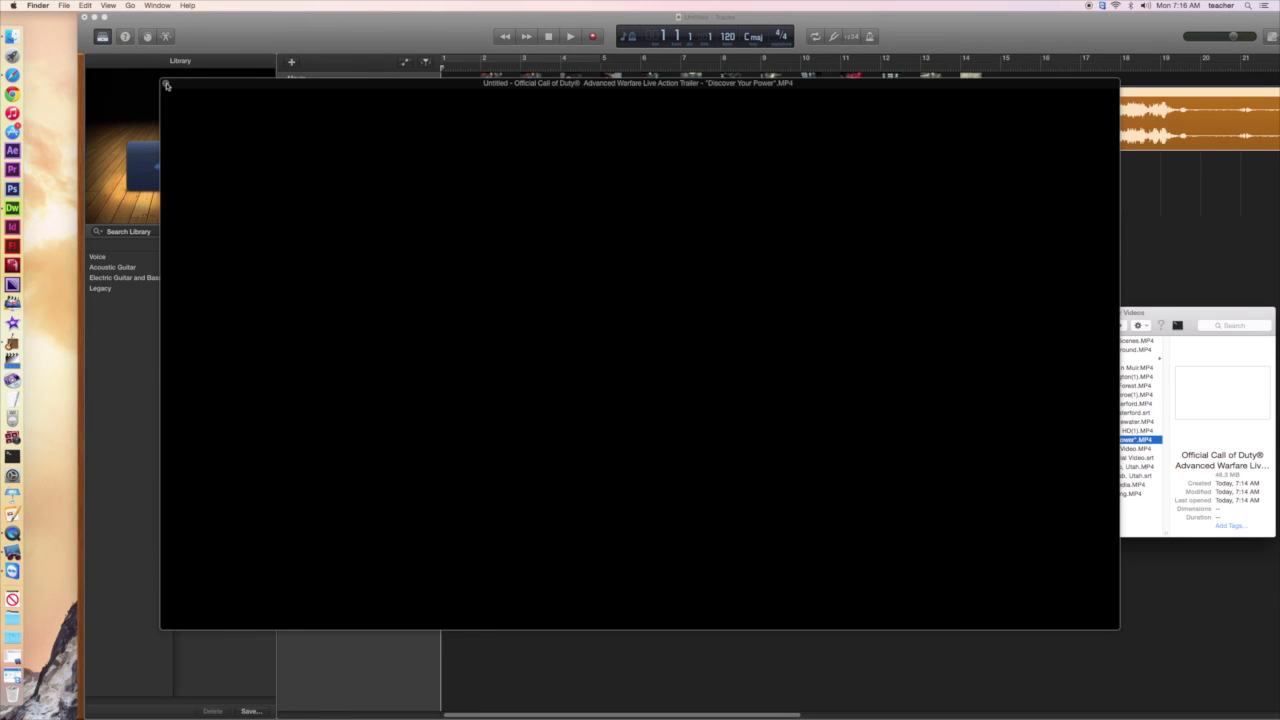
{"action": "left_click", "coordinate": [167, 86]}
{"action": "left_click_drag", "start_coordinate": [432, 34], "coordinate": [435, 67]}
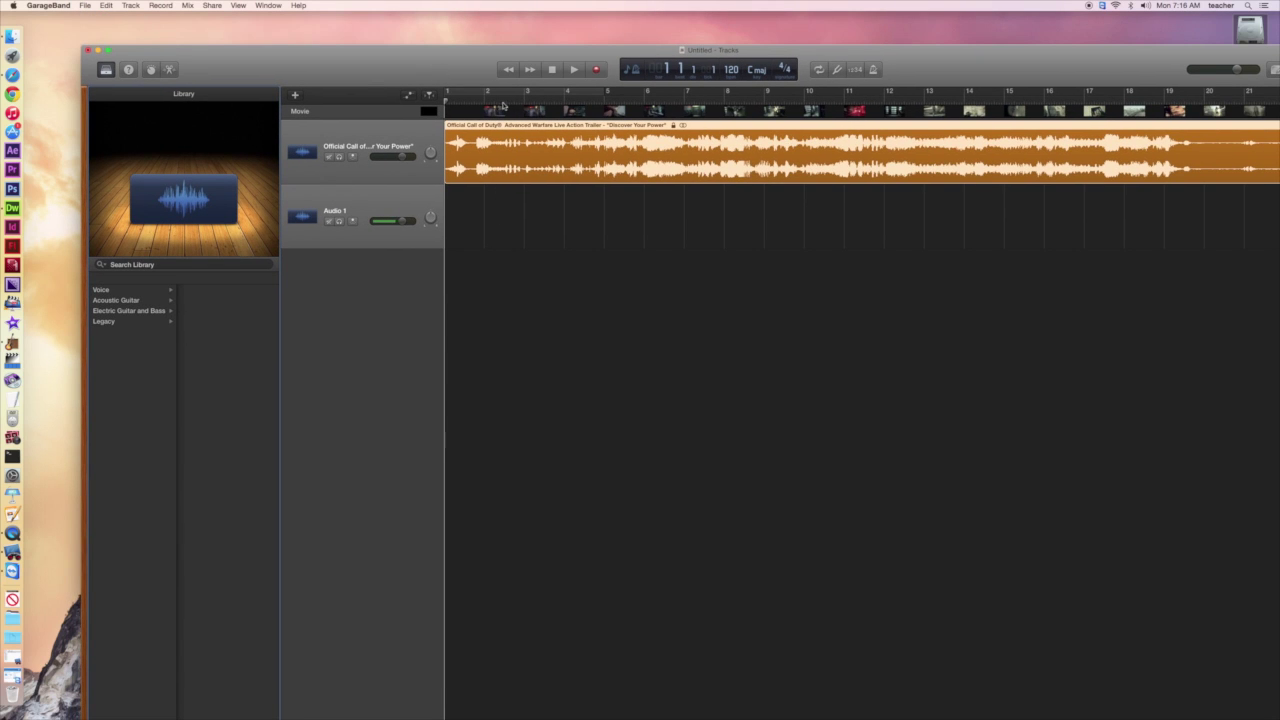
Step: Switch the LCD counter to Time and zoom out until the whole trailer fits the timeline
{"action": "mouse_move", "coordinate": [446, 100]}
{"action": "left_mouse_down"}
{"action": "mouse_move", "coordinate": [719, 108]}
{"action": "mouse_move", "coordinate": [446, 106]}
{"action": "left_mouse_up"}
{"action": "left_click", "coordinate": [428, 94]}
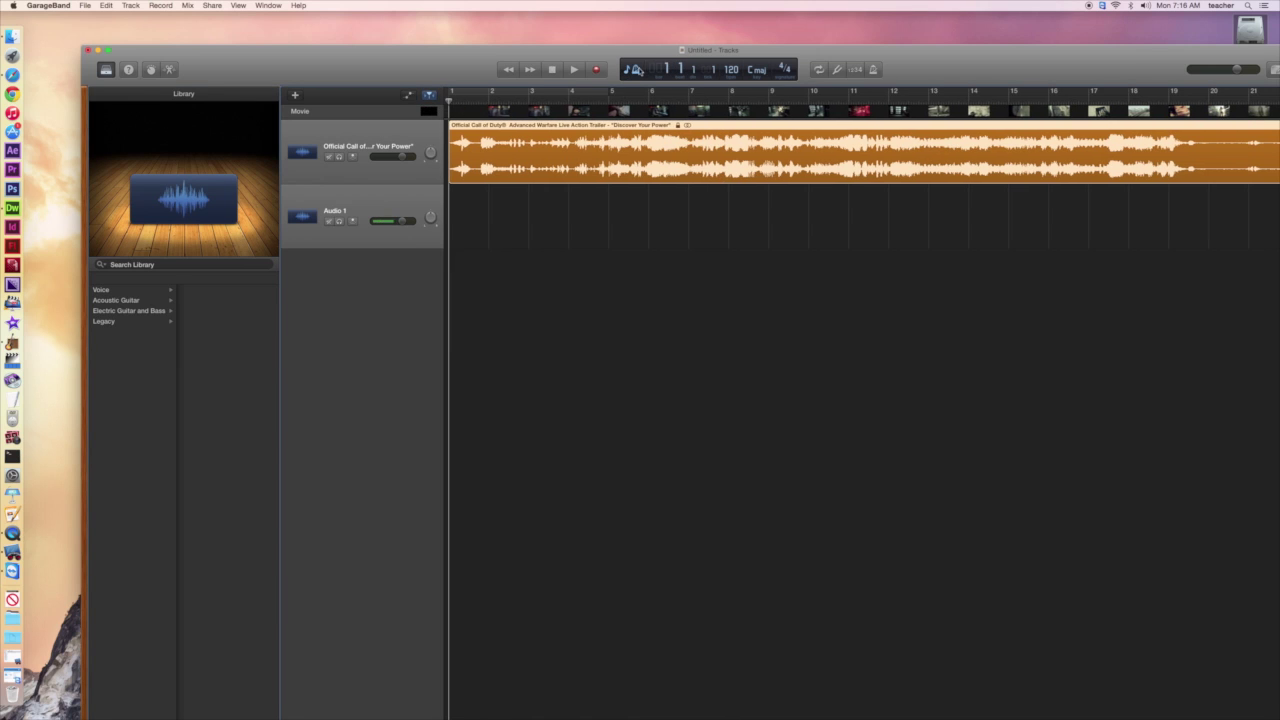
{"action": "left_click", "coordinate": [634, 70]}
{"action": "left_click", "coordinate": [652, 94]}
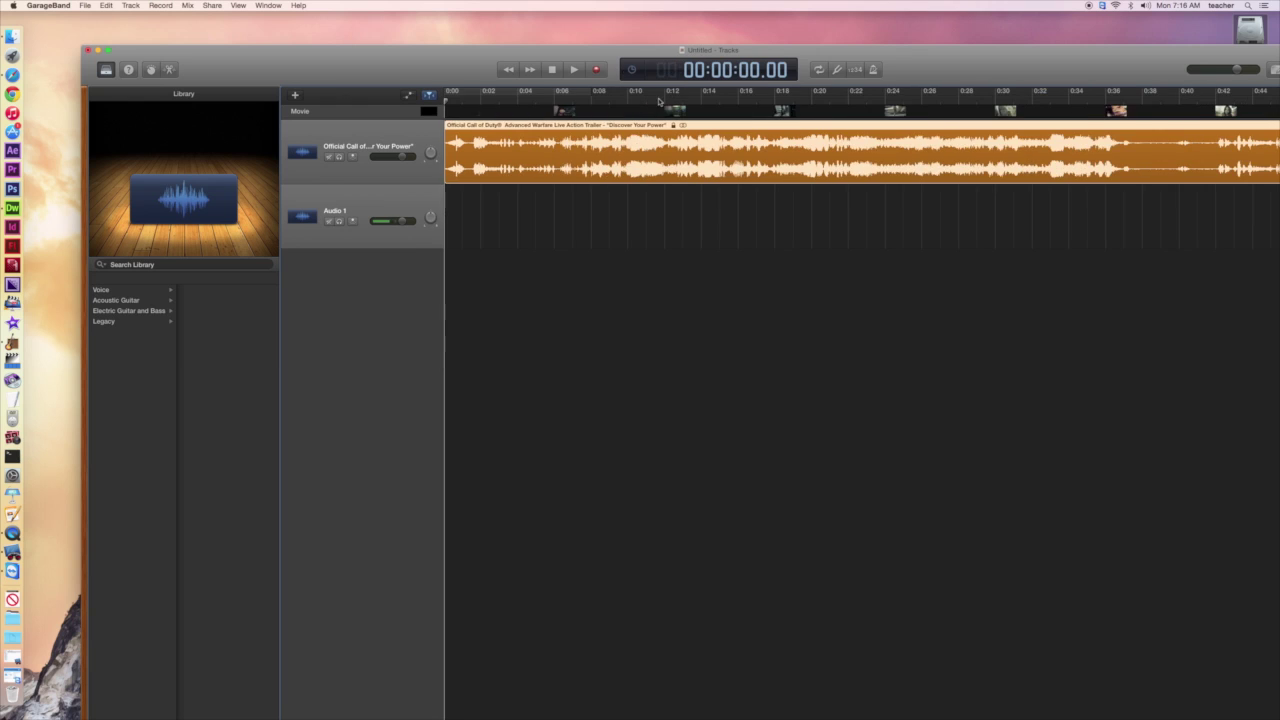
{"action": "scroll", "coordinate": [1019, 127], "scroll_direction": "right", "scroll_amount": 10}
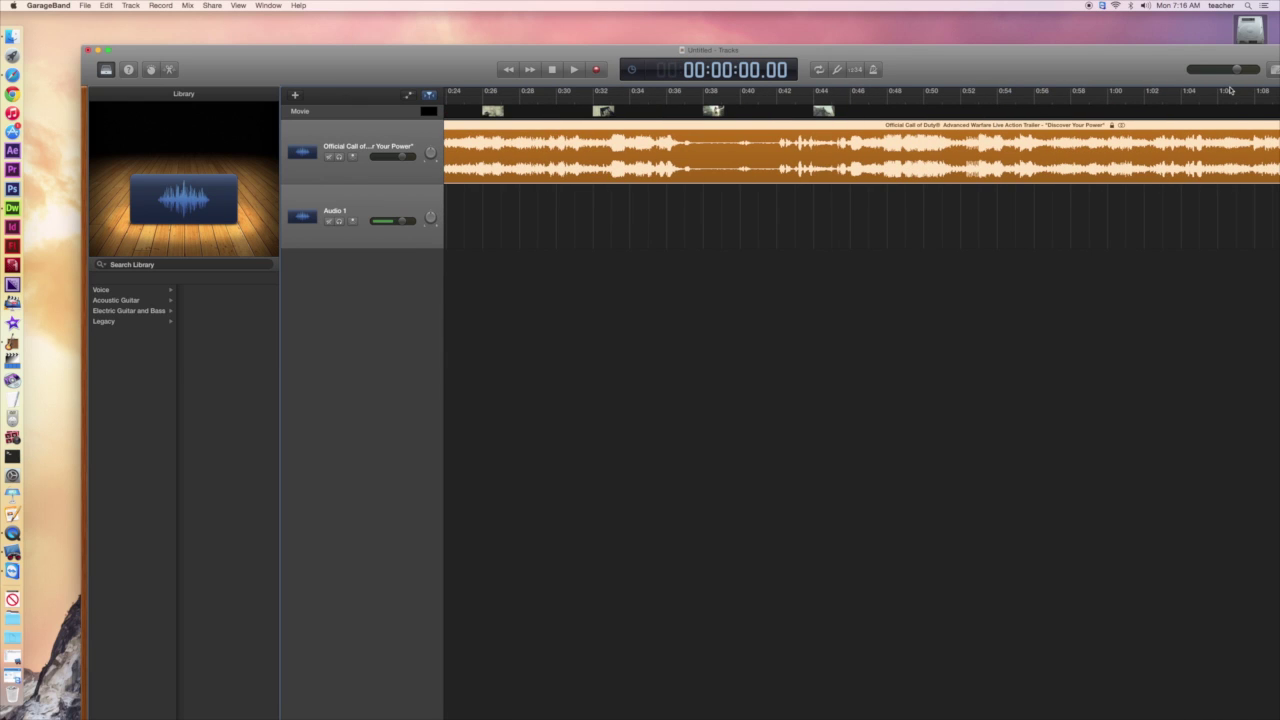
{"action": "left_click_drag", "start_coordinate": [1066, 62], "coordinate": [1009, 39]}
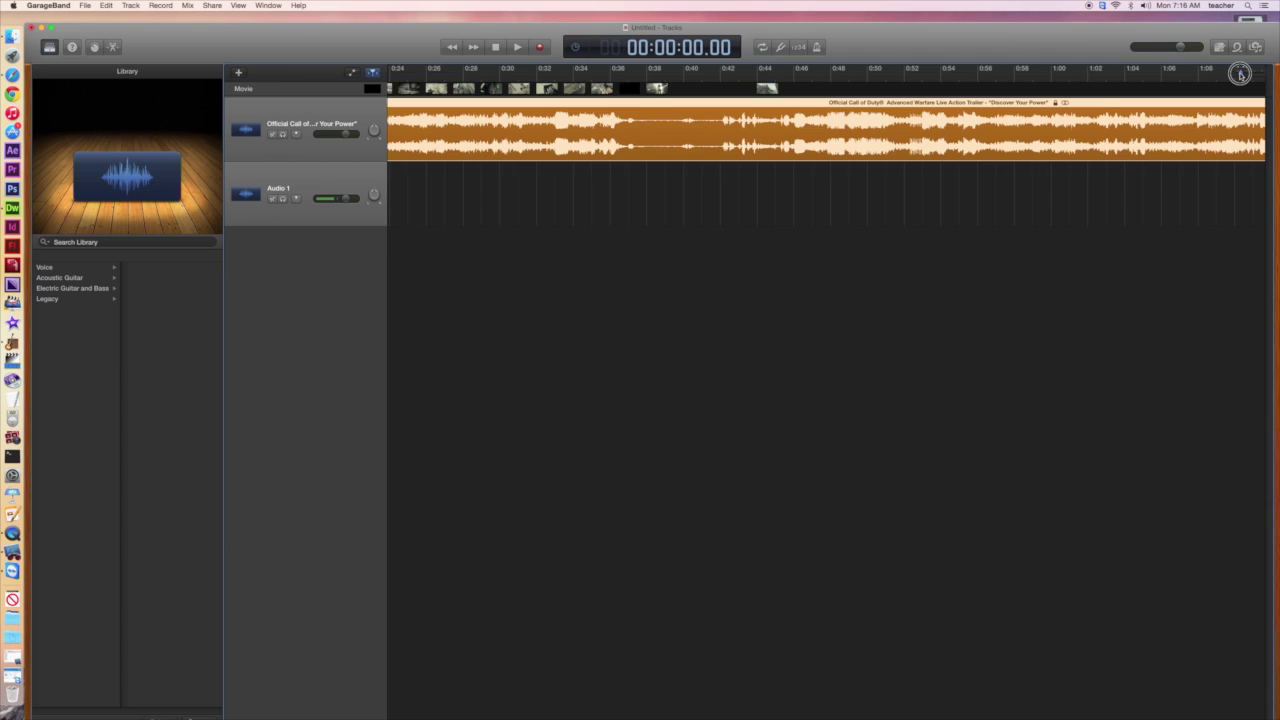
{"action": "left_click_drag", "start_coordinate": [1240, 76], "coordinate": [1220, 77]}
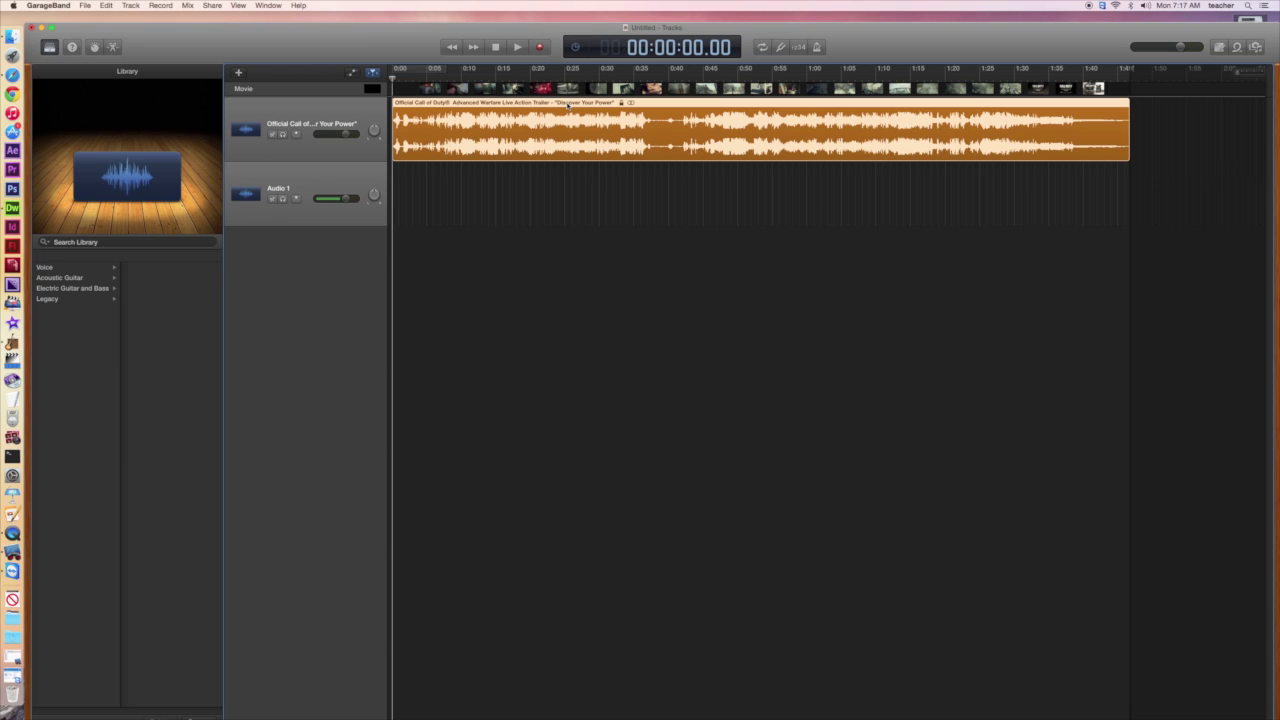
Step: Delete the trailer's original audio region and play the movie in a small lower-left preview
{"action": "key", "text": "Delete"}
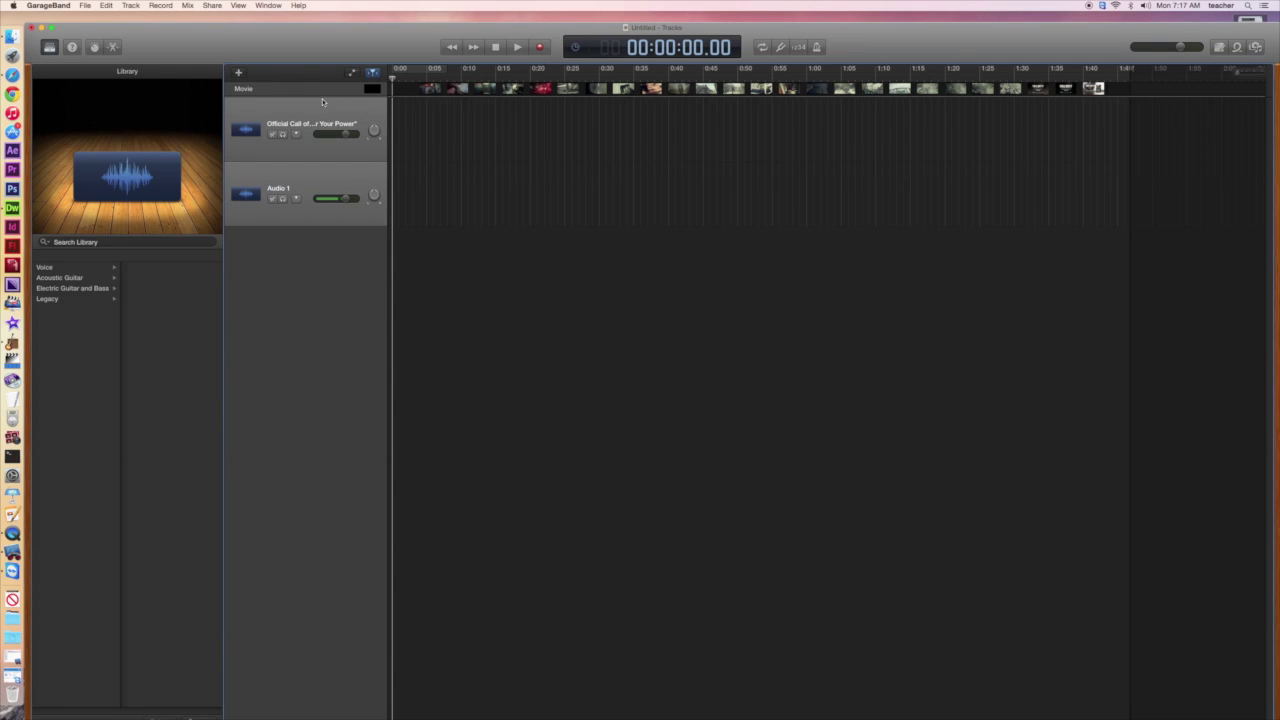
{"action": "left_click", "coordinate": [373, 89]}
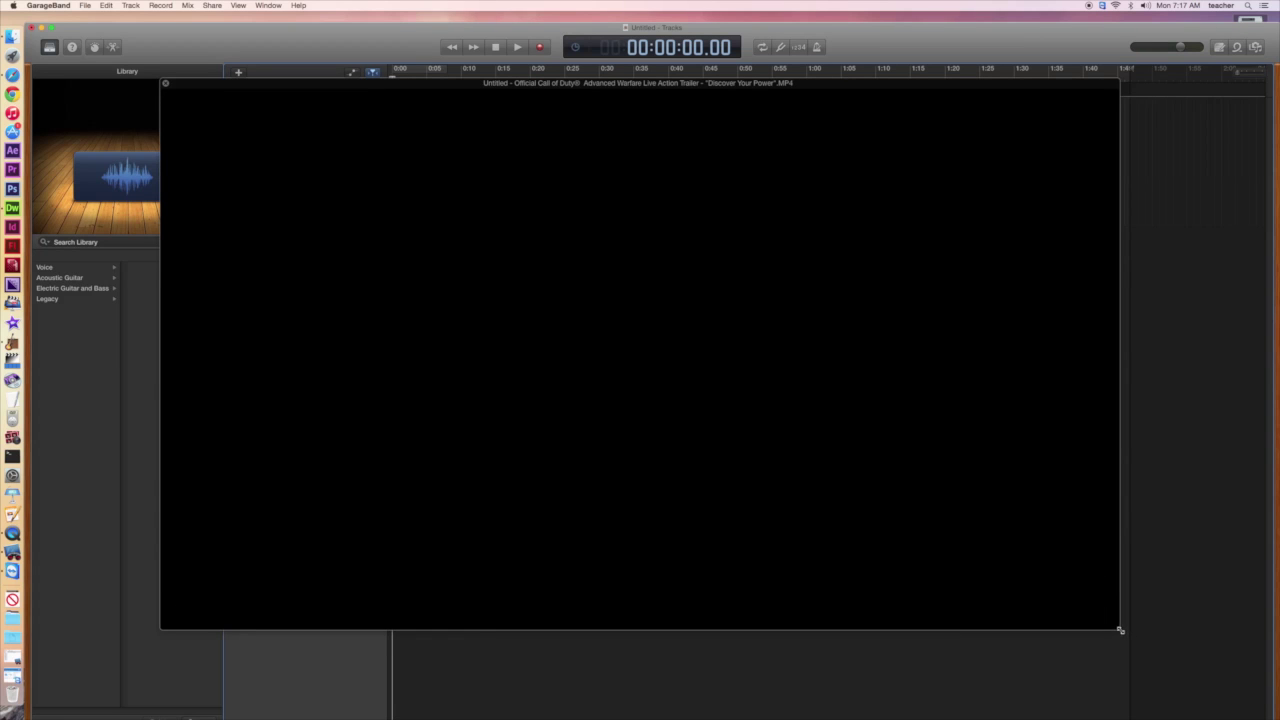
{"action": "left_click_drag", "start_coordinate": [1120, 630], "coordinate": [446, 311]}
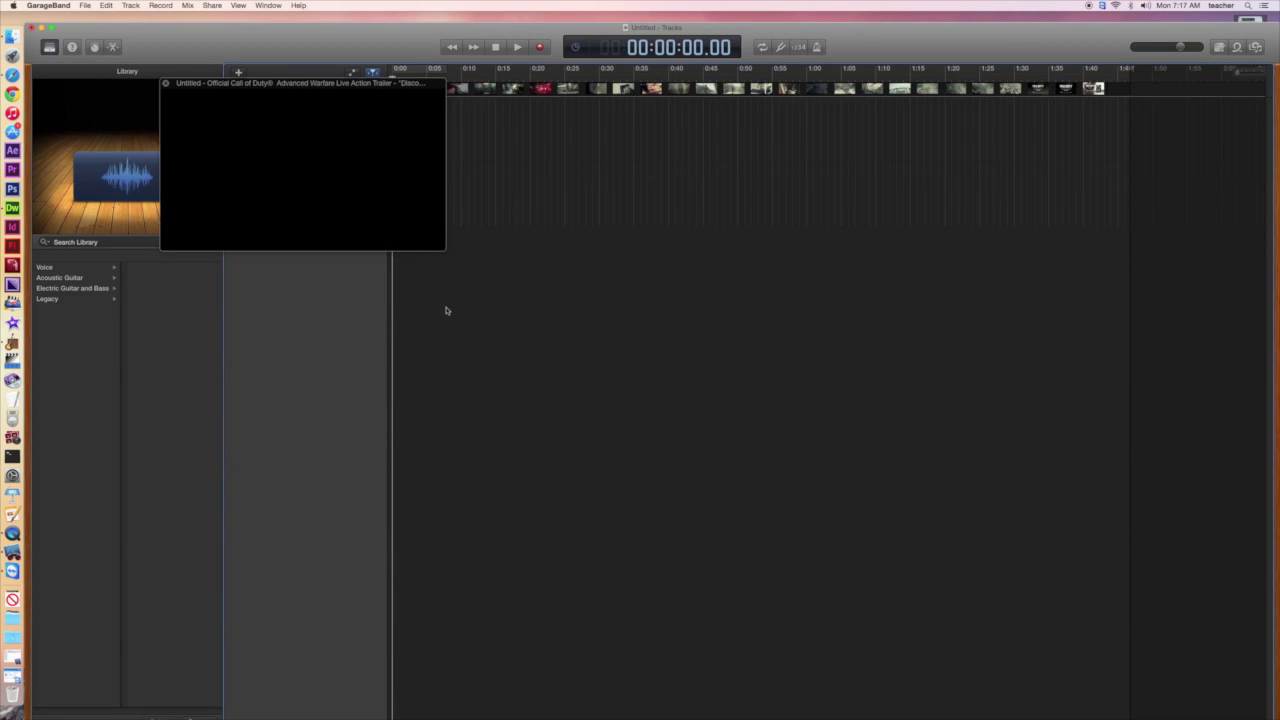
{"action": "left_click_drag", "start_coordinate": [266, 123], "coordinate": [163, 397]}
{"action": "key", "text": "space"}
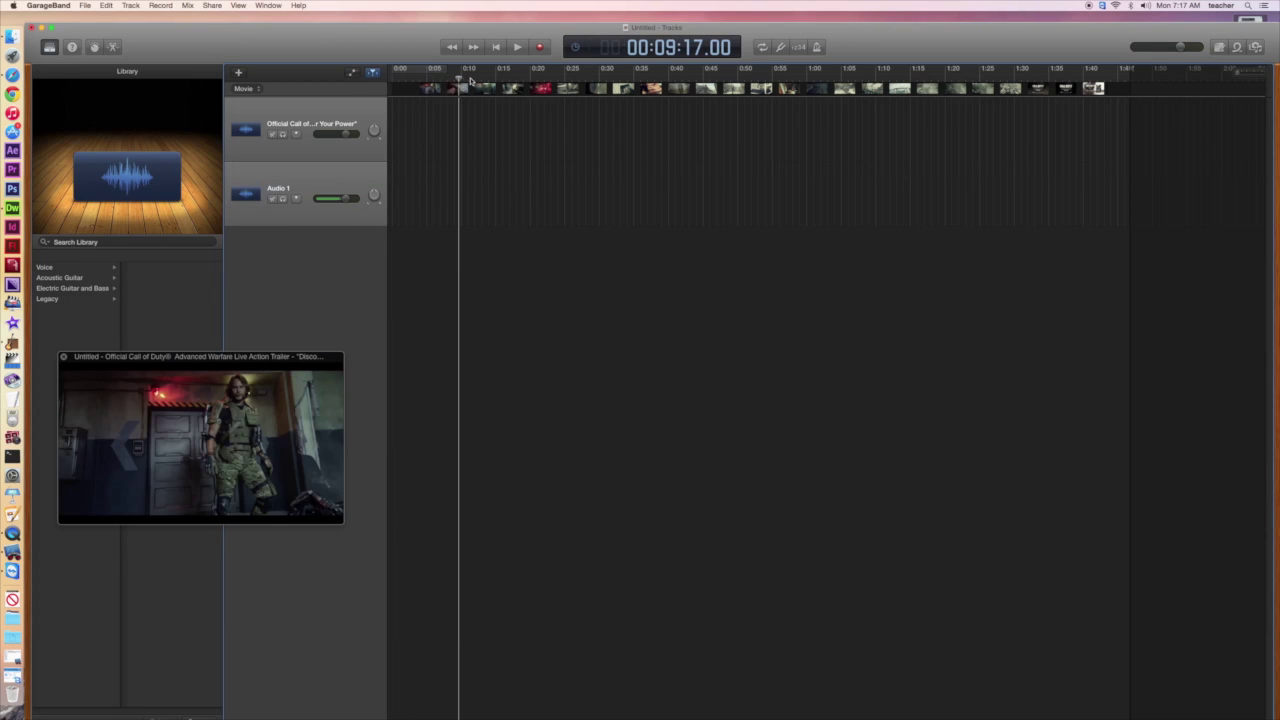
Step: Scrub the trailer, return the playhead to the start, and reveal each track's volume automation lane
{"action": "left_click_drag", "start_coordinate": [460, 80], "coordinate": [422, 80]}
{"action": "left_click", "coordinate": [370, 76]}
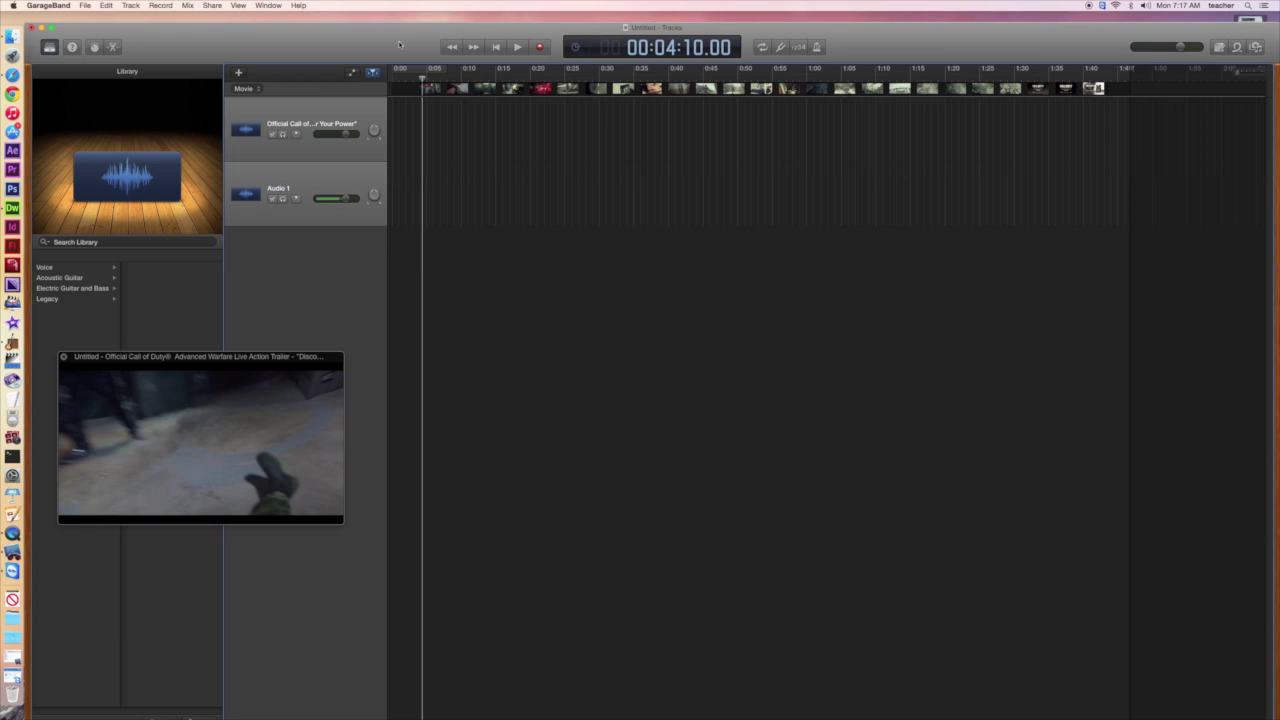
{"action": "left_click_drag", "start_coordinate": [399, 44], "coordinate": [403, 41]}
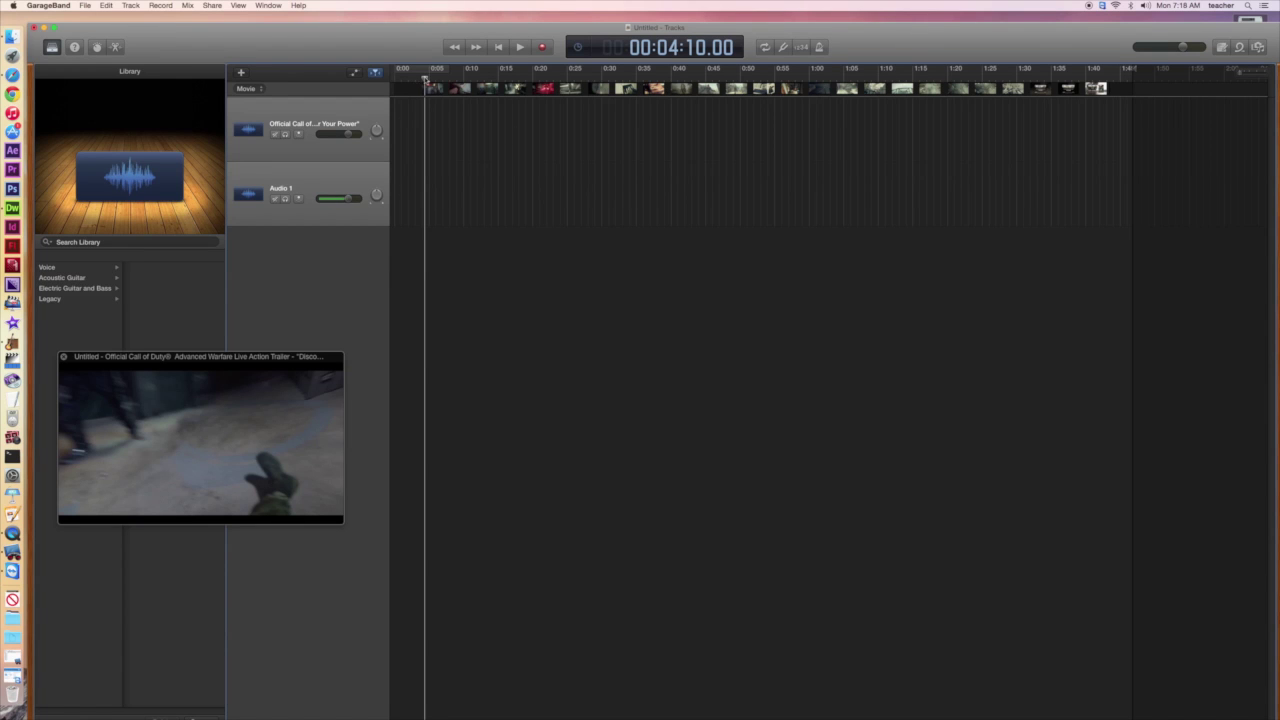
{"action": "mouse_move", "coordinate": [425, 80]}
{"action": "left_mouse_down"}
{"action": "mouse_move", "coordinate": [388, 78]}
{"action": "mouse_move", "coordinate": [481, 78]}
{"action": "mouse_move", "coordinate": [395, 78]}
{"action": "mouse_move", "coordinate": [427, 80]}
{"action": "left_mouse_up"}
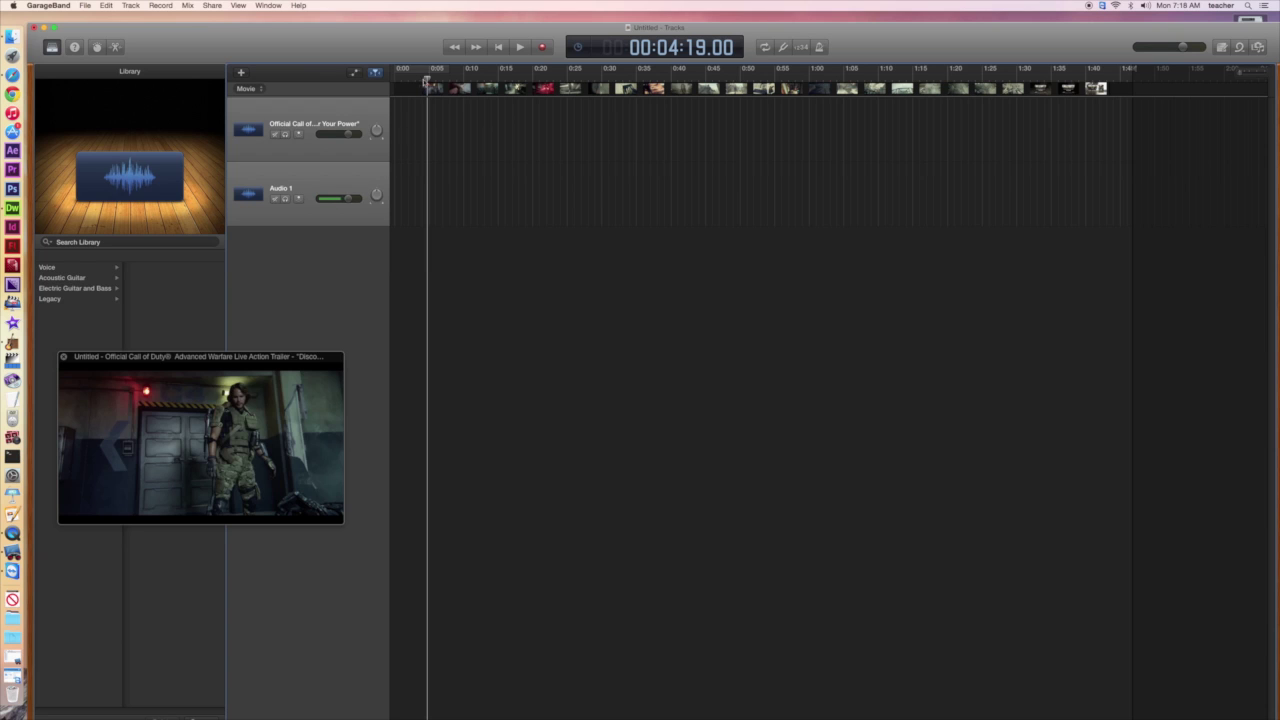
{"action": "left_click_drag", "start_coordinate": [427, 80], "coordinate": [400, 80]}
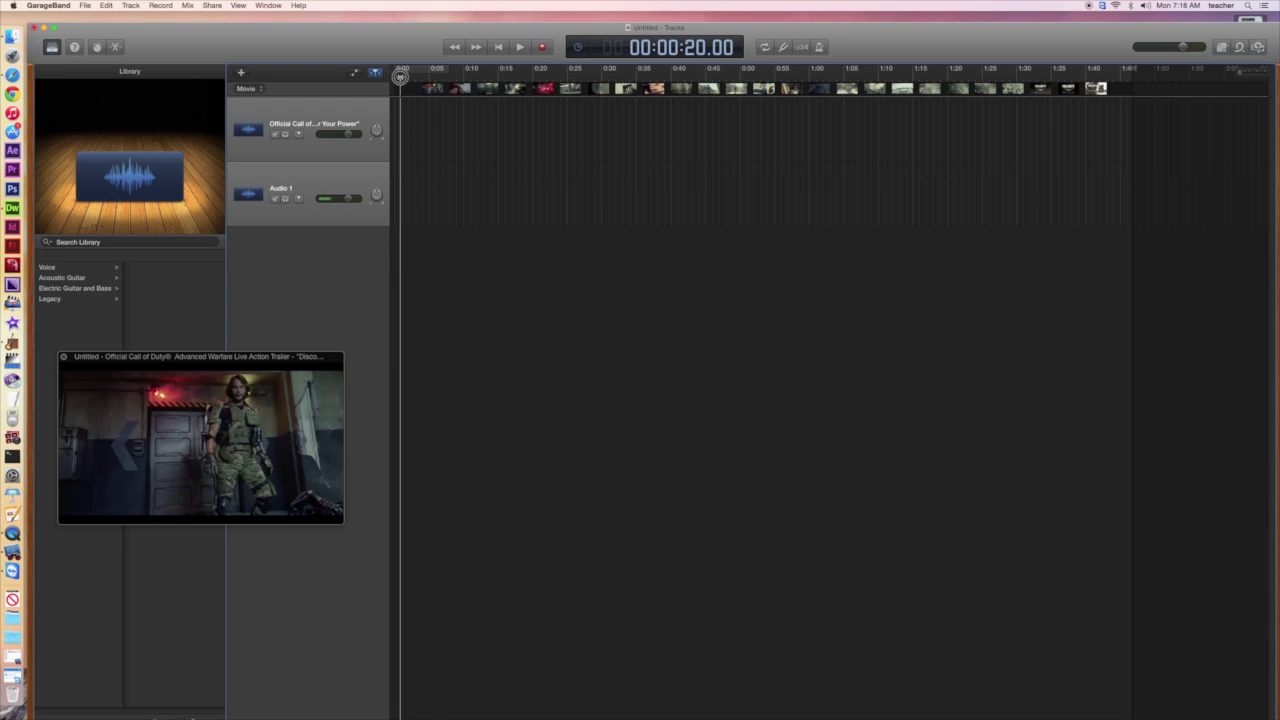
{"action": "left_click", "coordinate": [353, 74]}
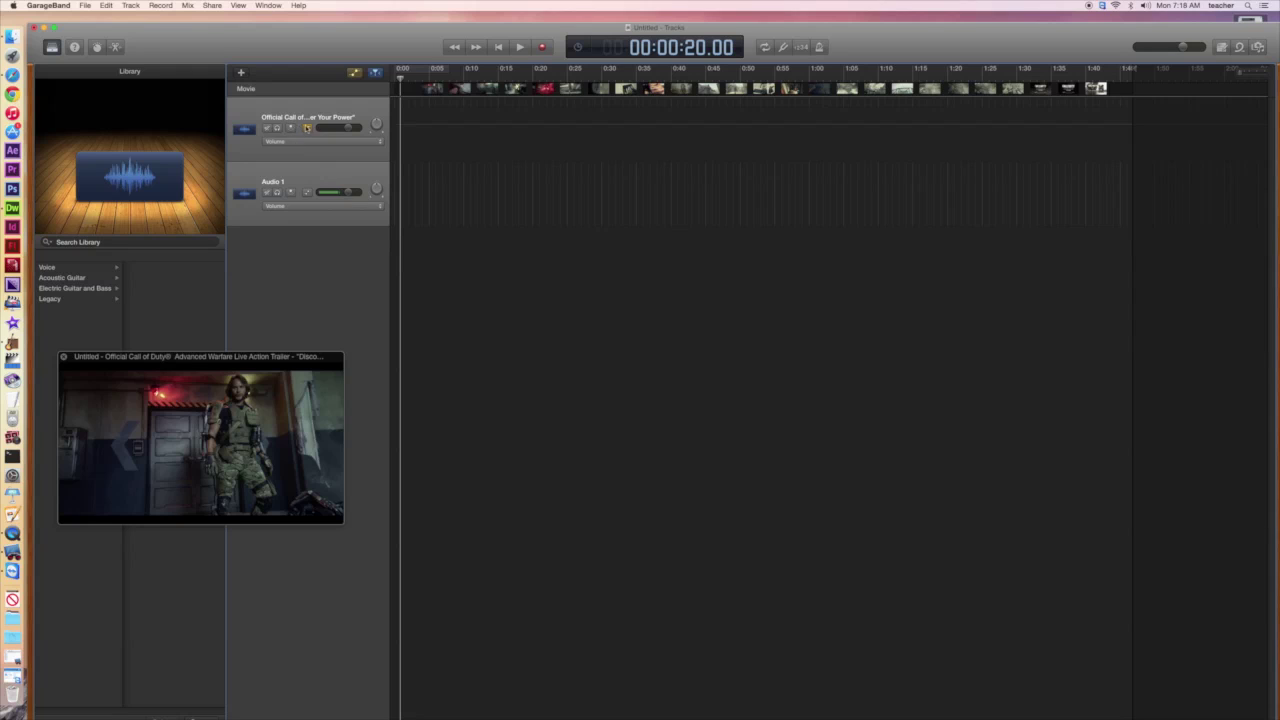
Step: Draw a trailer-track volume dip falling by 0:05 and recovering near 0:12, then play it back
{"action": "left_click", "coordinate": [433, 129]}
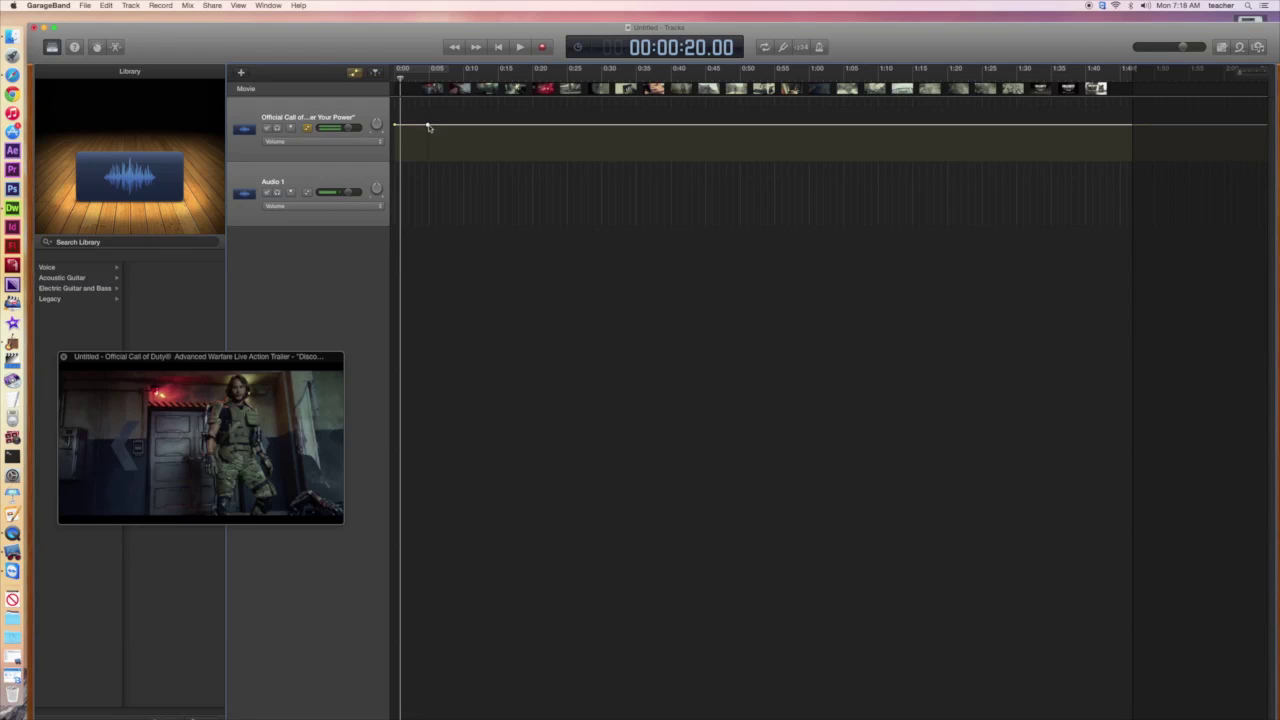
{"action": "left_click_drag", "start_coordinate": [428, 127], "coordinate": [427, 158]}
{"action": "left_click", "coordinate": [479, 158]}
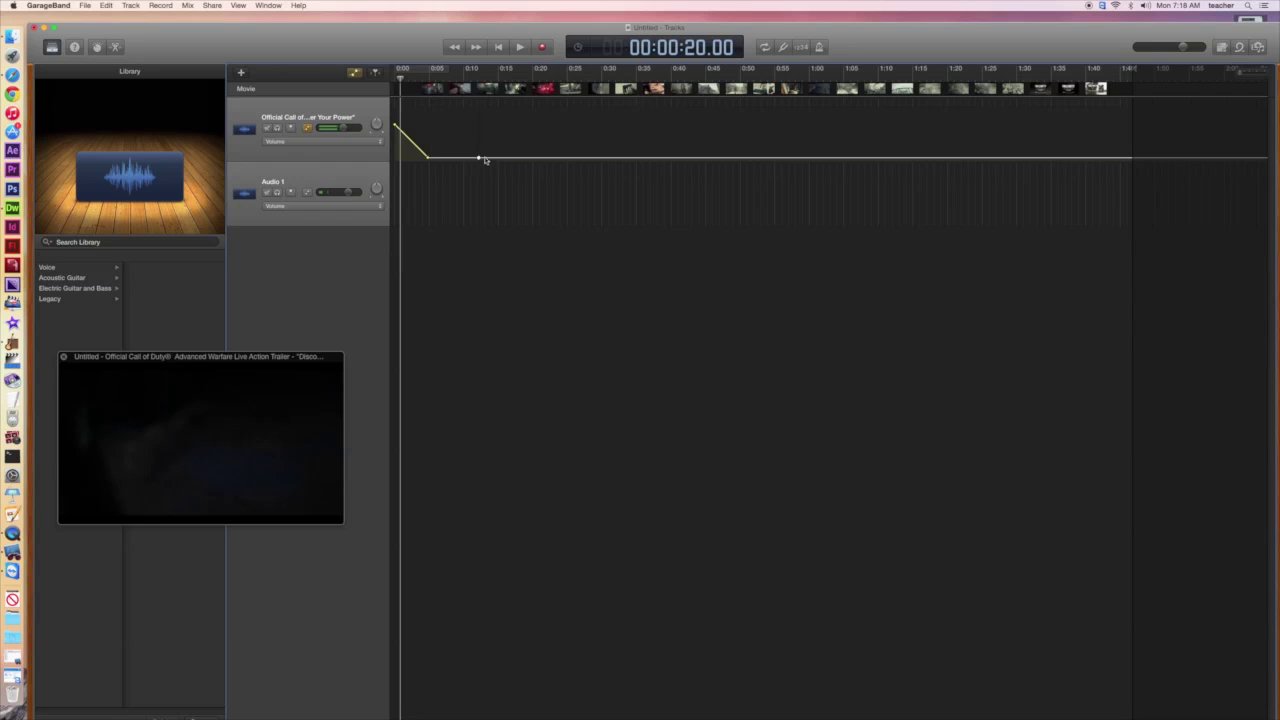
{"action": "left_click_drag", "start_coordinate": [522, 159], "coordinate": [514, 126]}
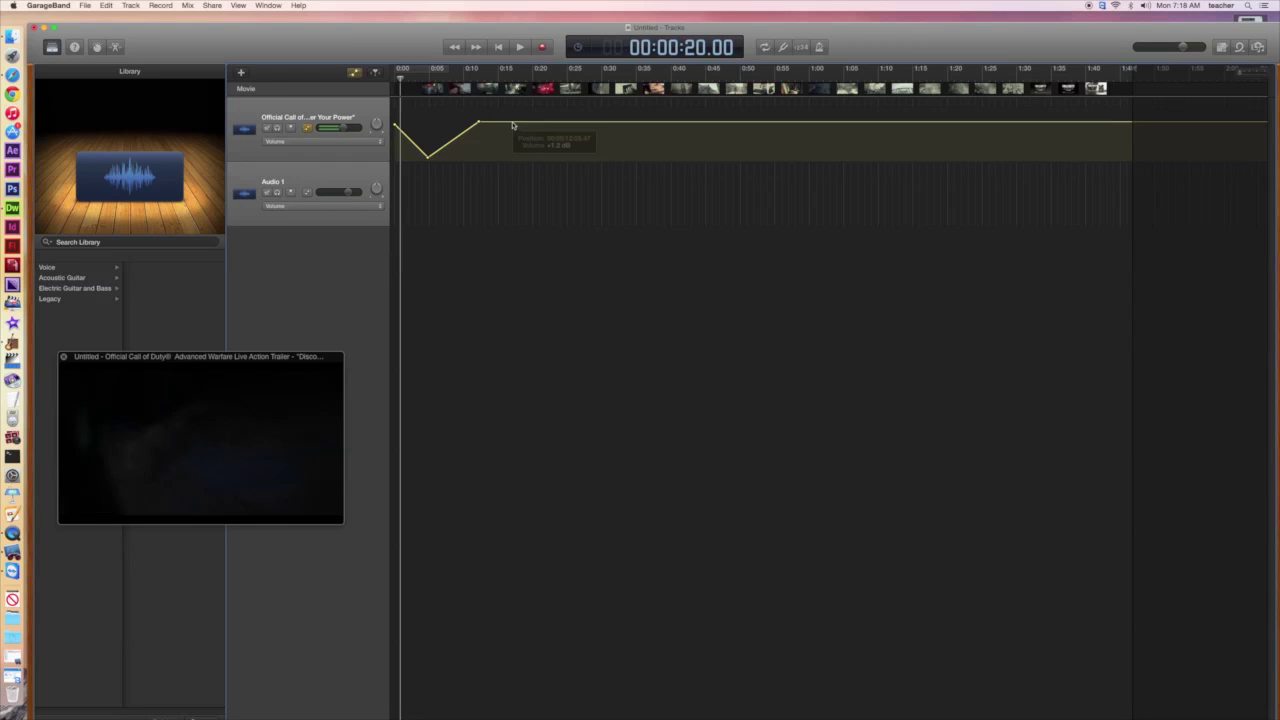
{"action": "key", "text": "space"}
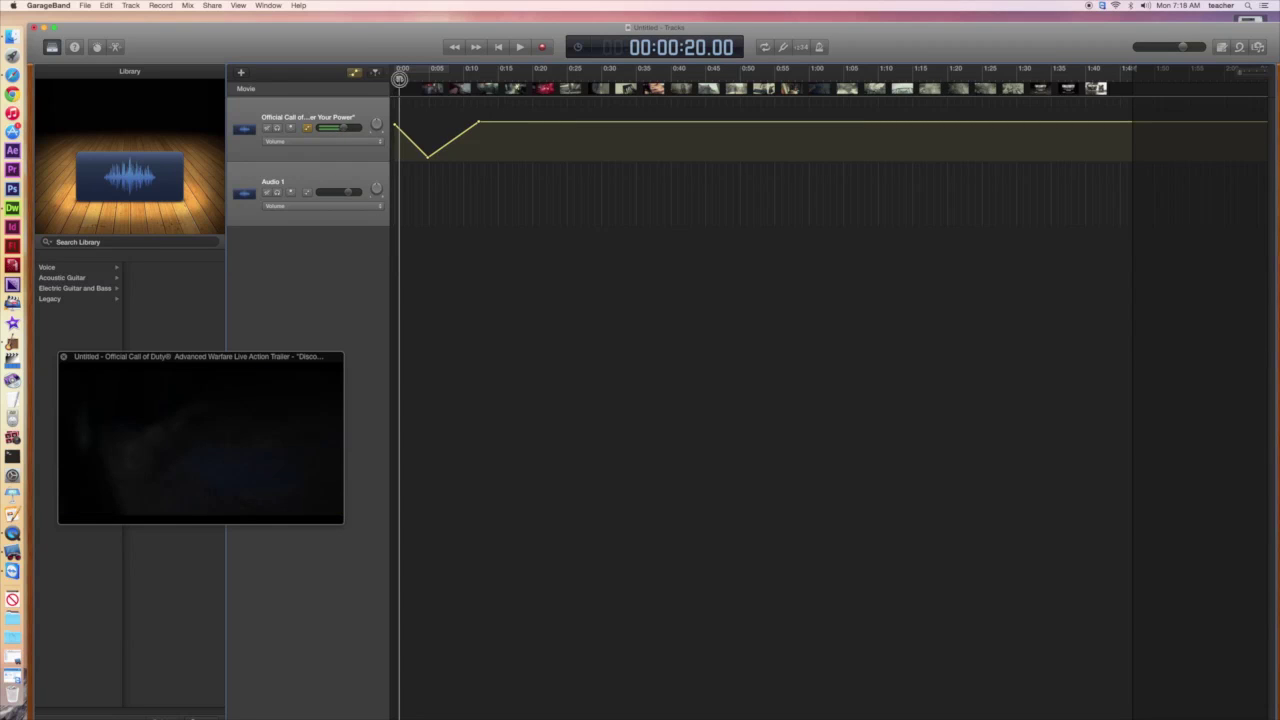